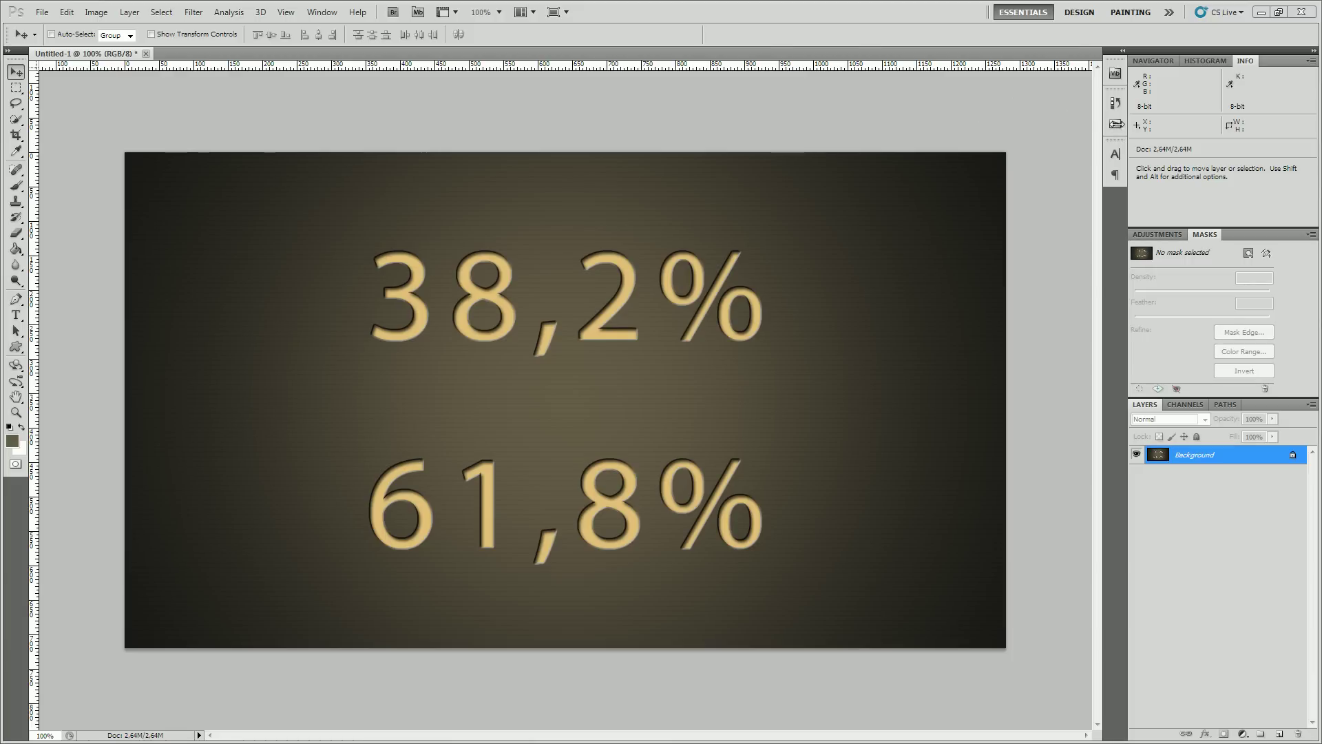
Expand the Actions panel from the panel dock beside the 38,2% / 61,8% canvas
left_click(1116, 124)
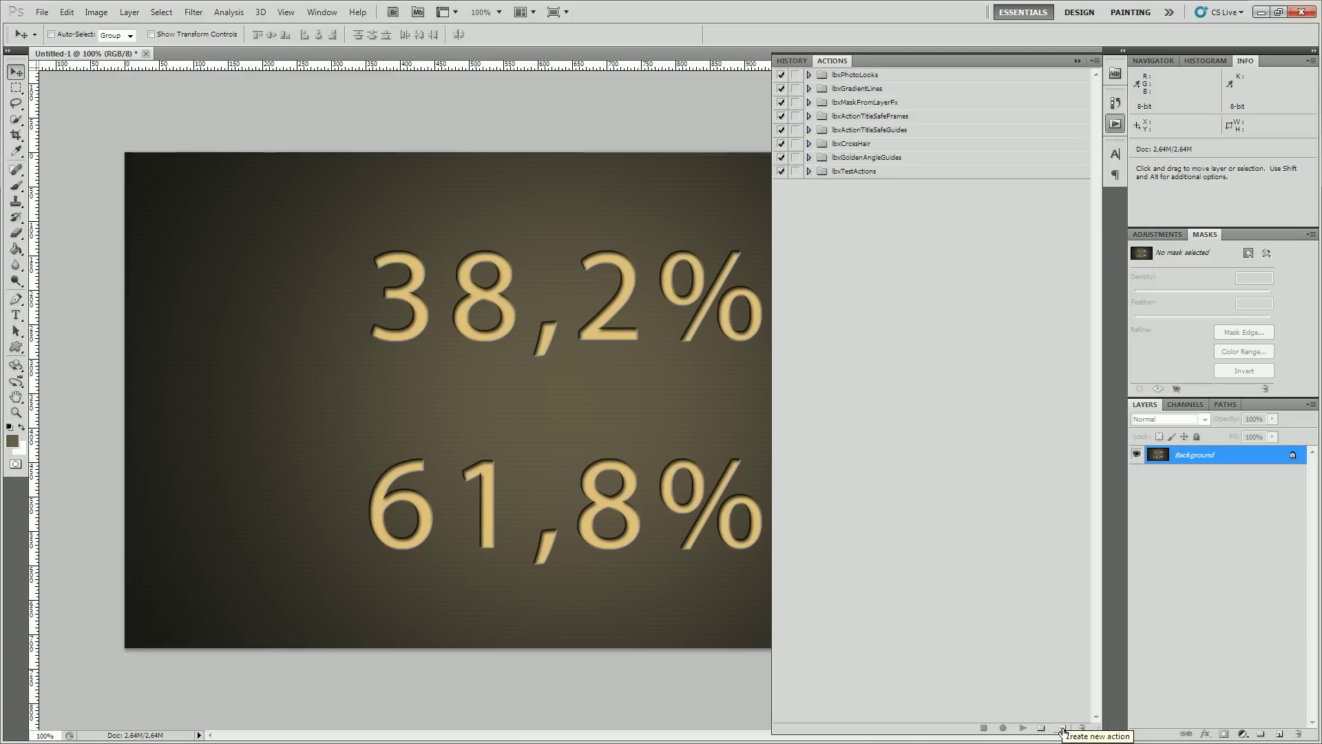
Create Action 1 and record a New Guide at 38.2%, which Photoshop rejects as invalid
left_click(1064, 729)
left_click(753, 274)
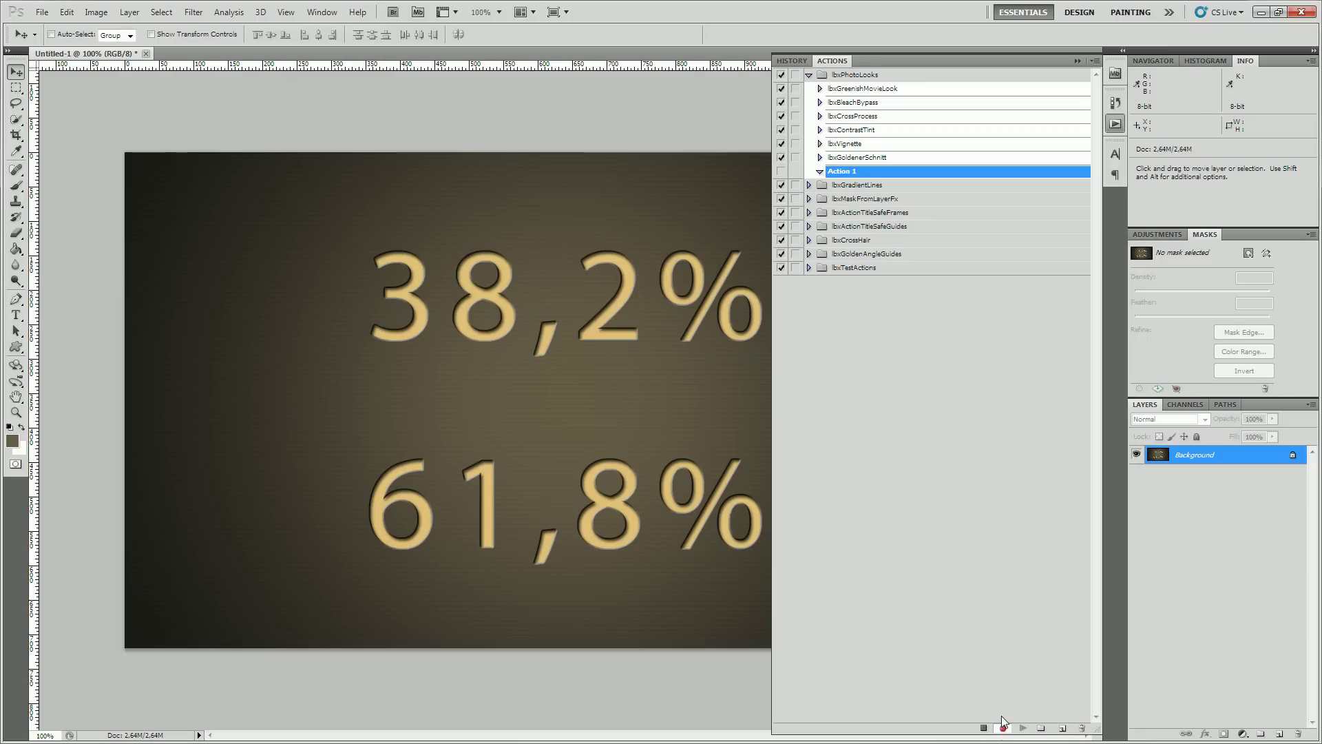
left_click(286, 12)
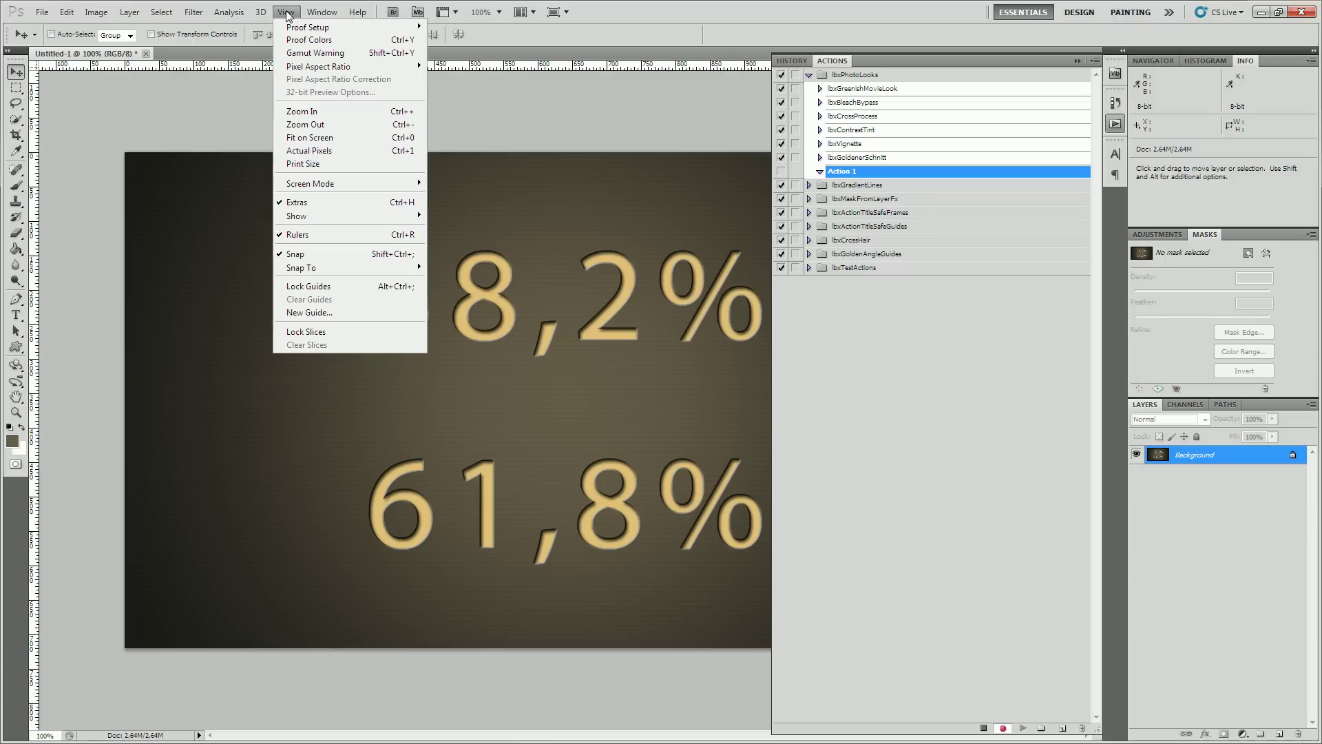
left_click(386, 310)
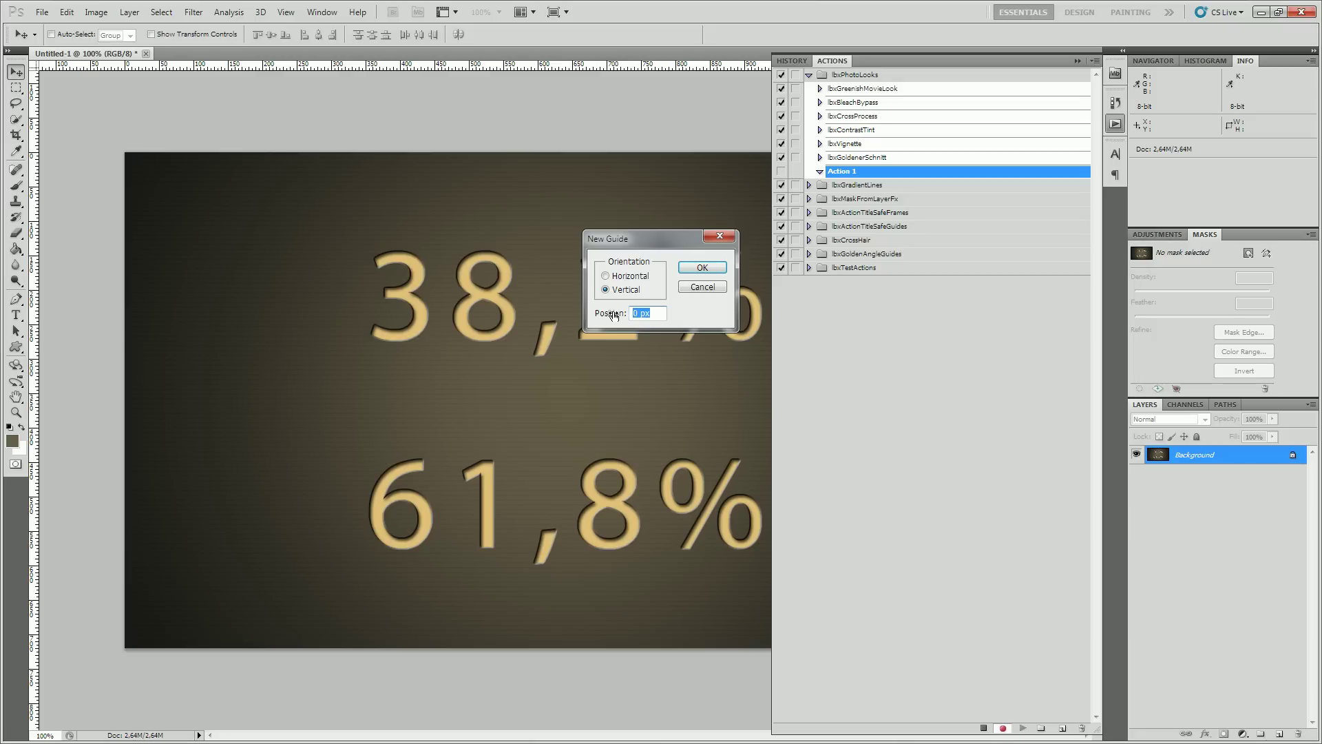
type("38.2")
type("%")
left_click(700, 270)
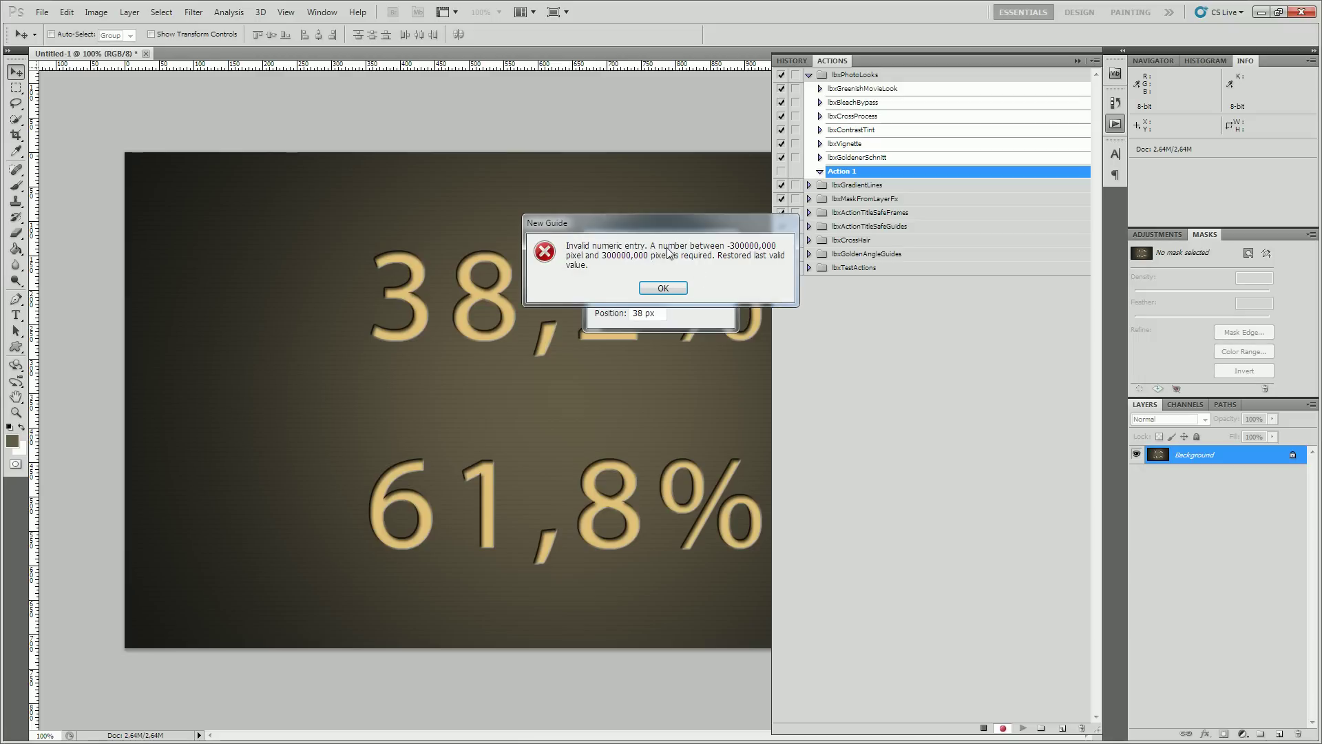
left_click(665, 288)
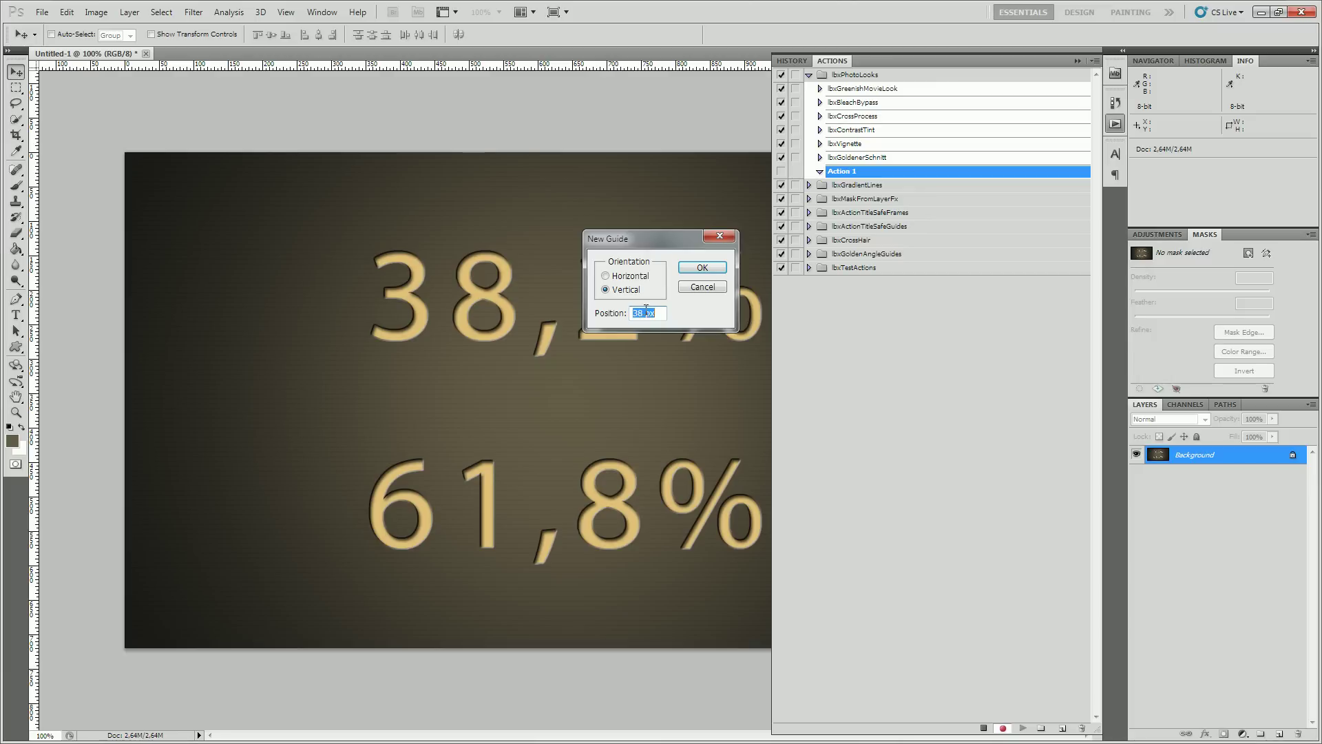
Cancel the guide, stop recording, and collapse the Actions panel
left_click_drag(656, 312, 642, 313)
left_click(693, 288)
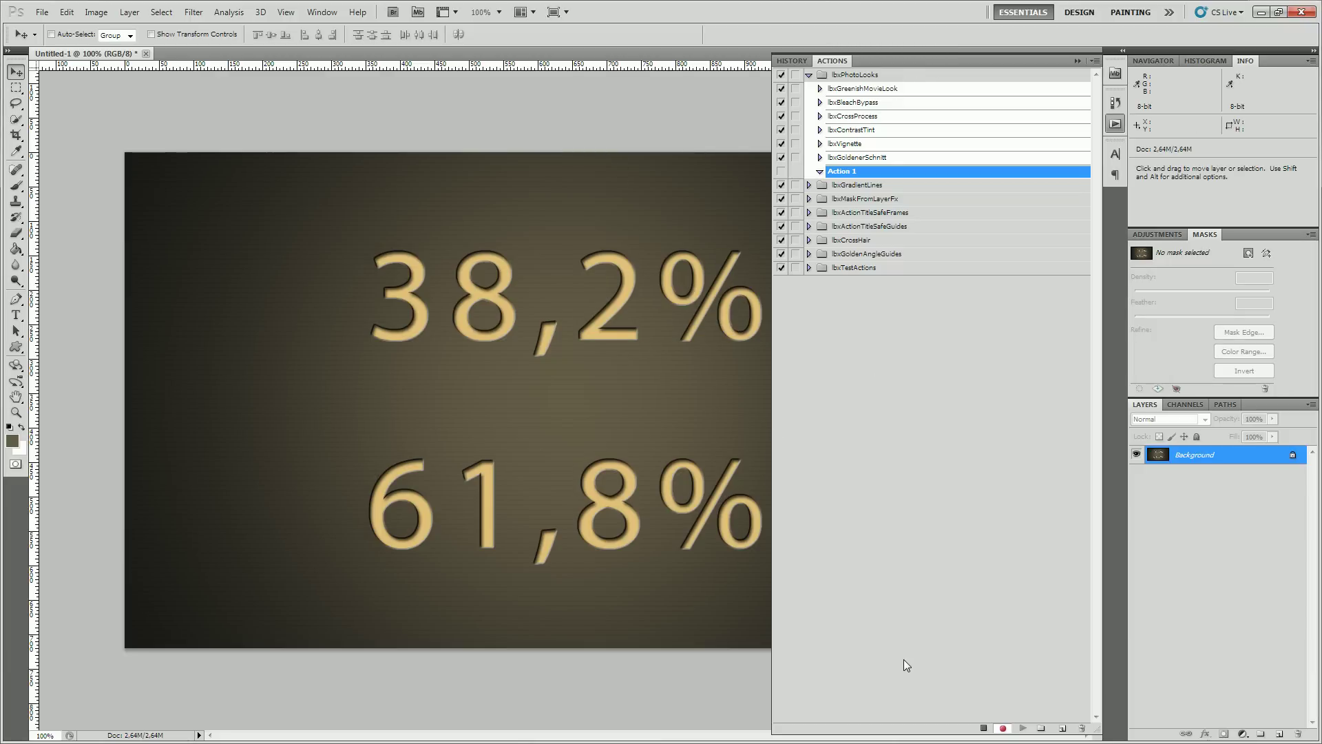
left_click(984, 728)
left_click(1076, 62)
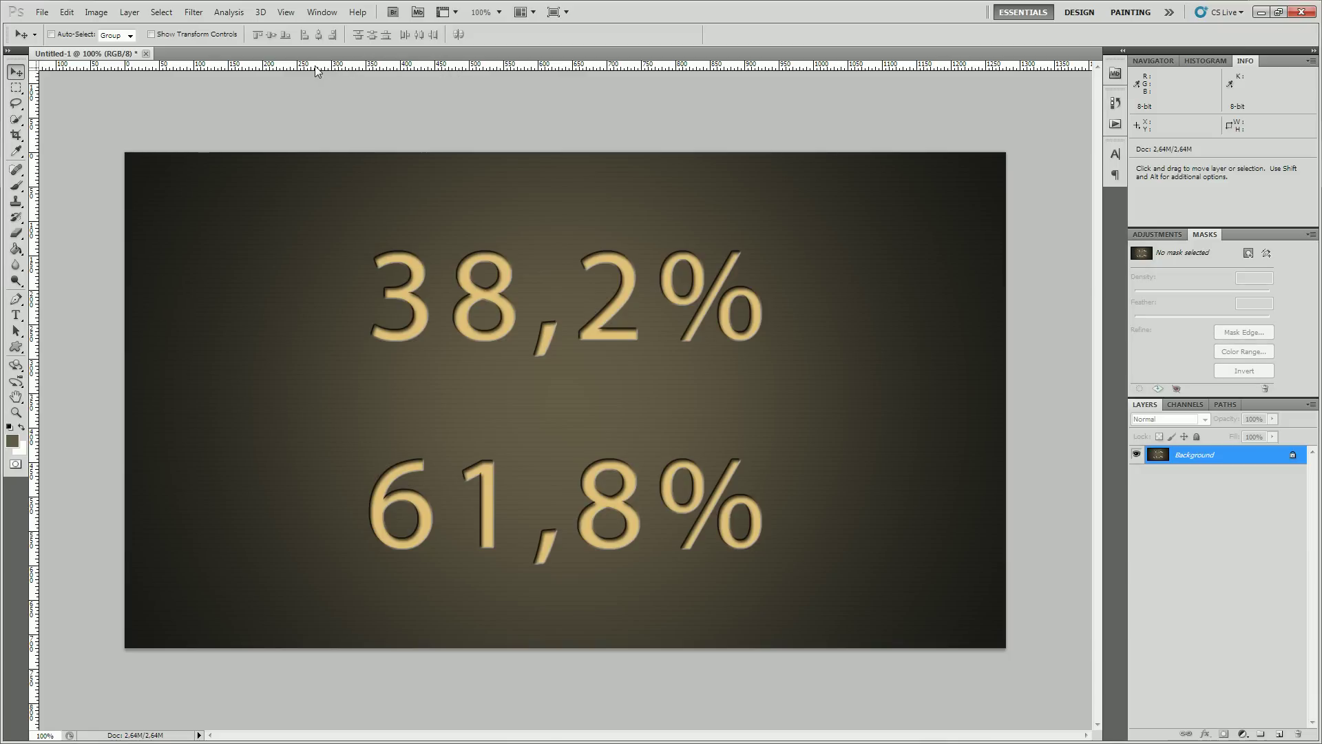
left_click(66, 11)
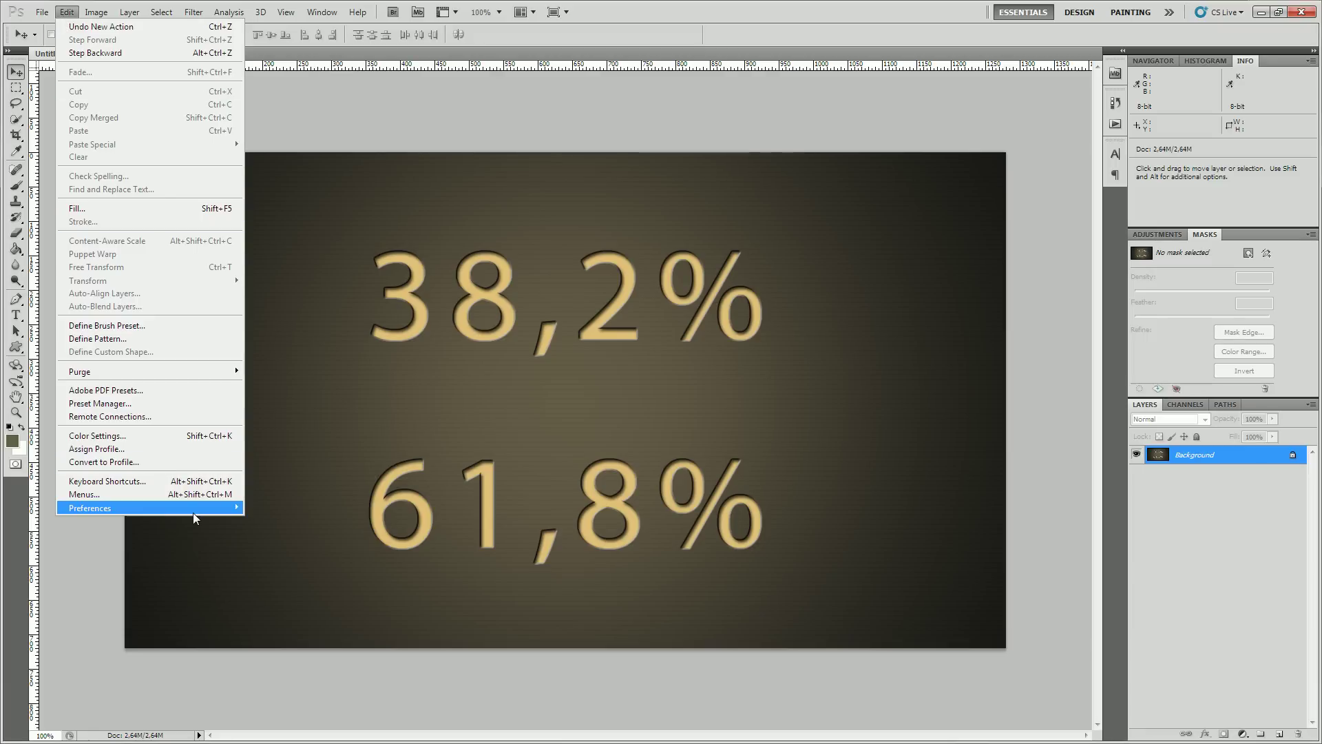
mouse_move(89, 507)
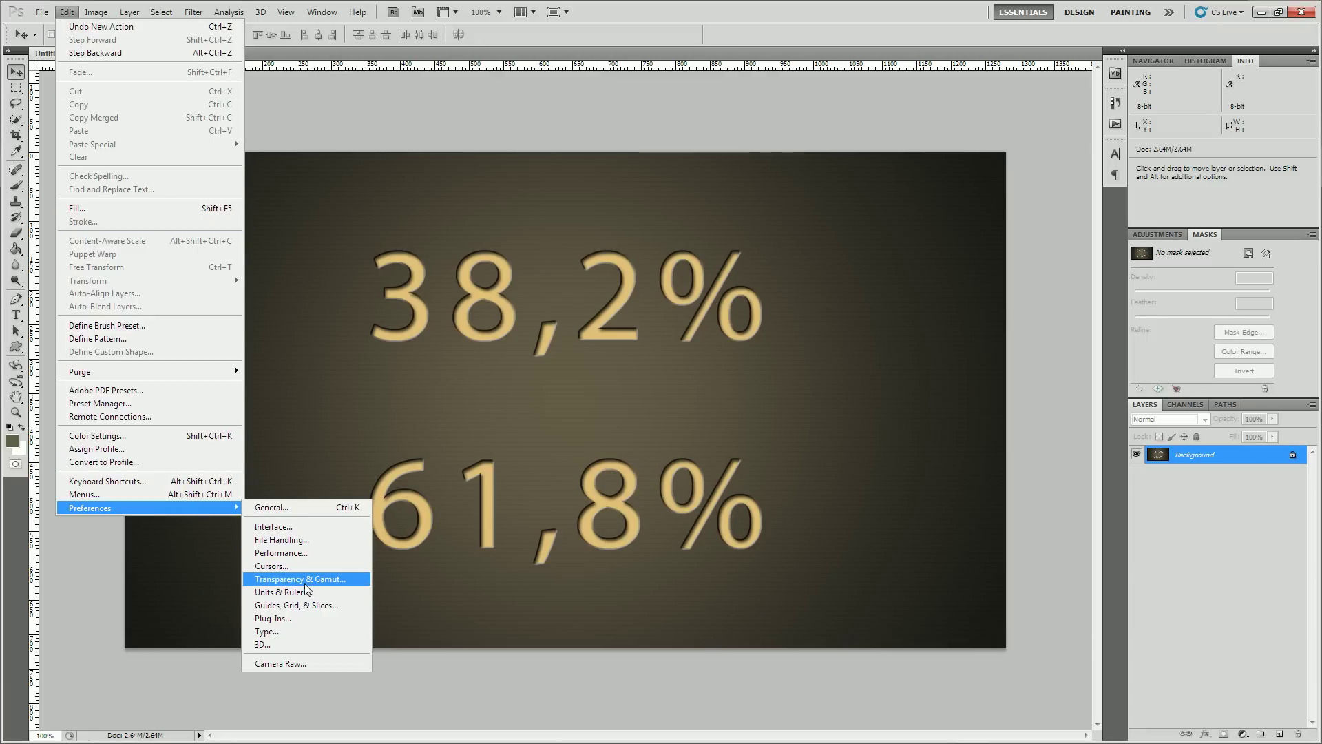
left_click(305, 594)
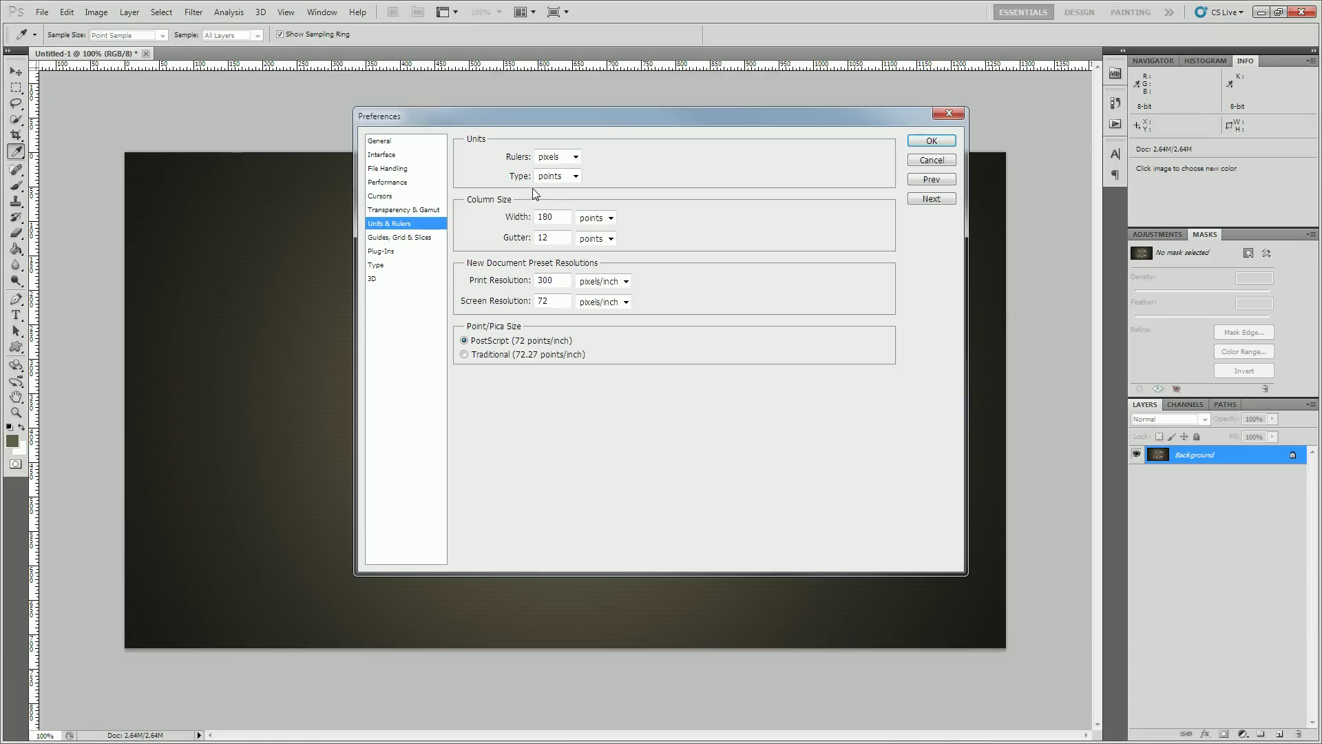
left_click(577, 157)
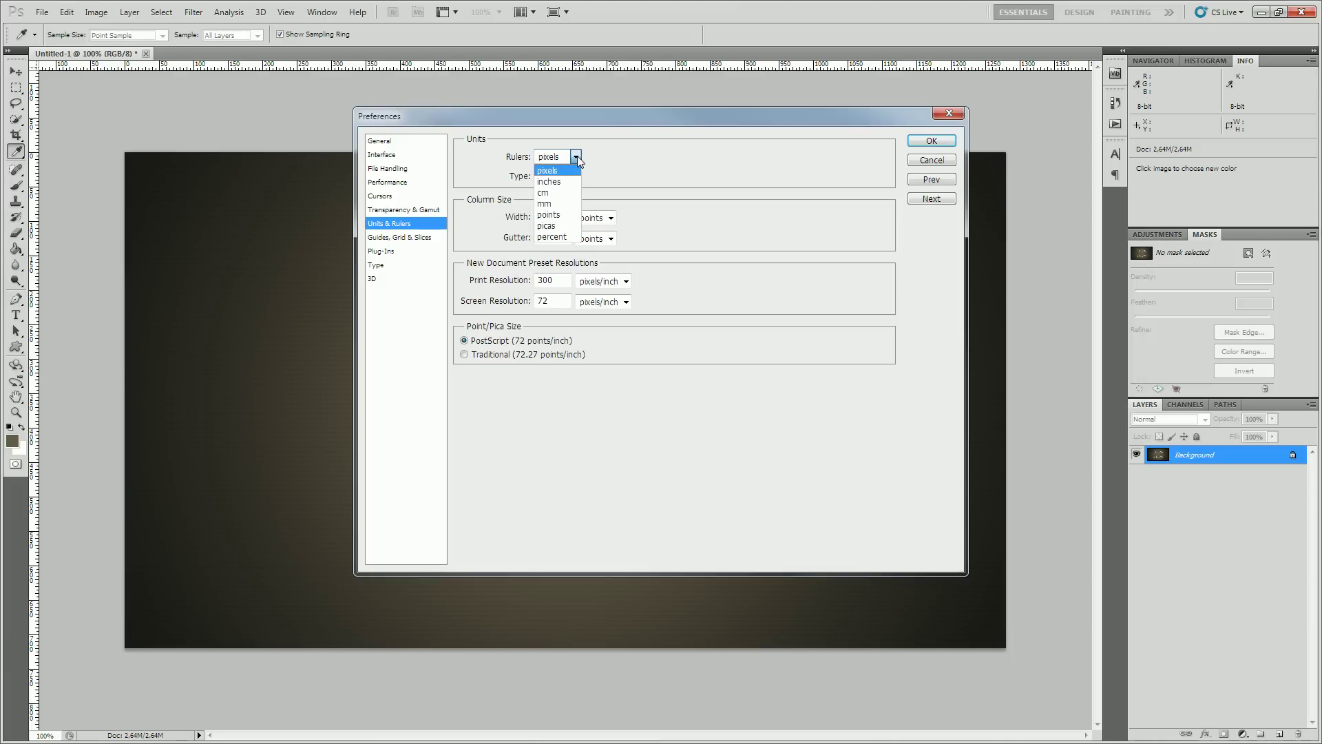
left_click(551, 237)
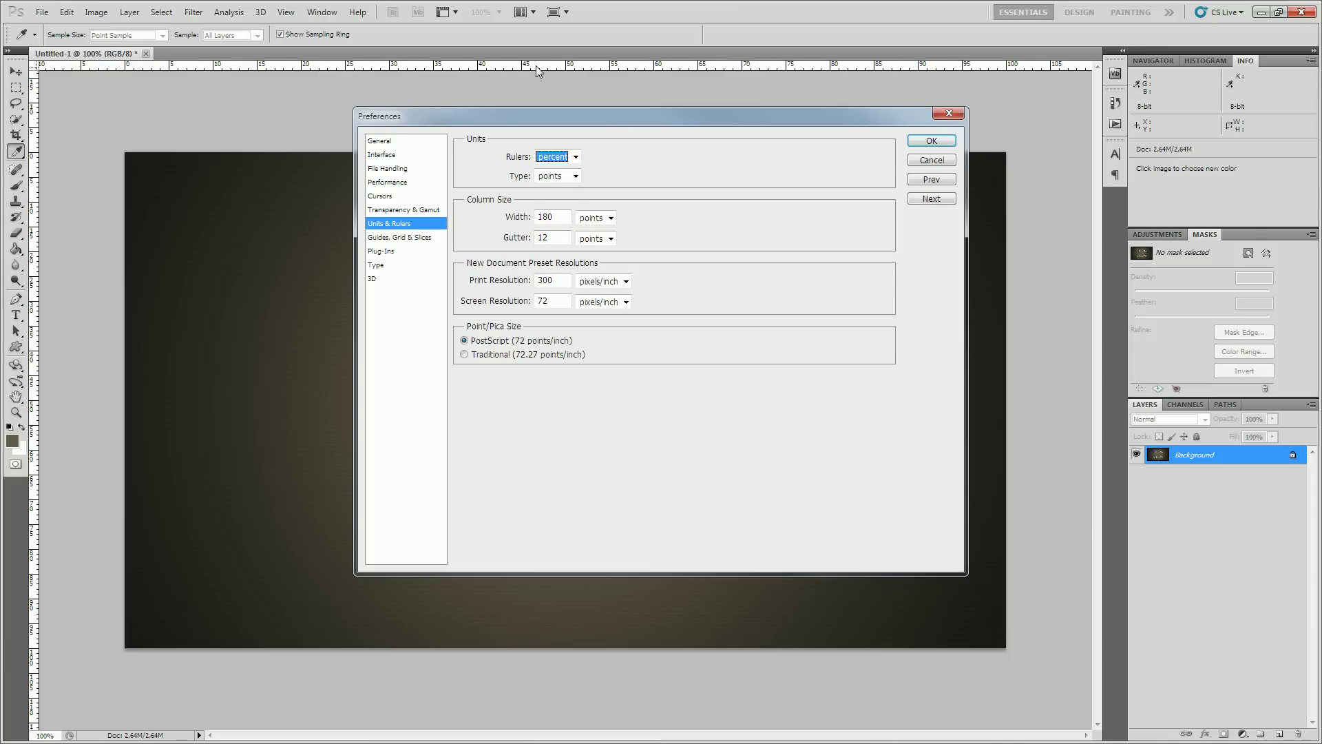
left_click(932, 160)
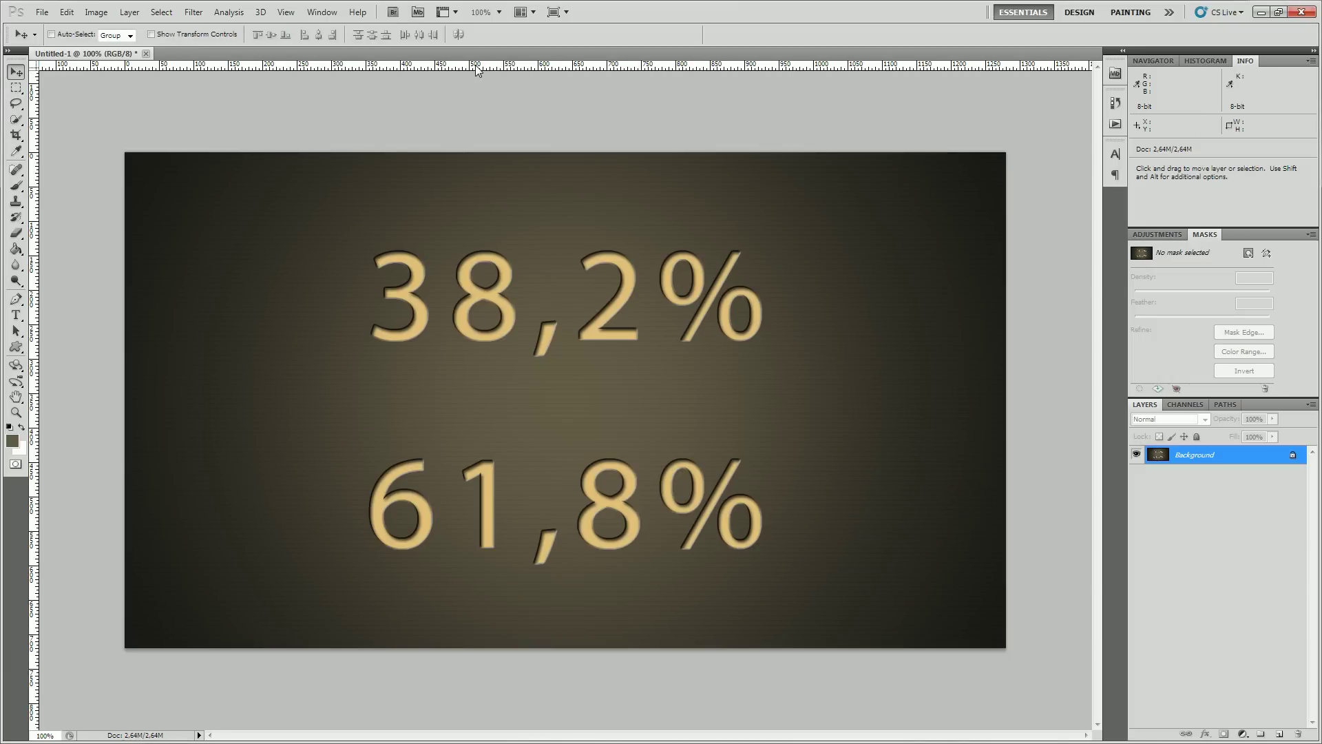
left_click(322, 12)
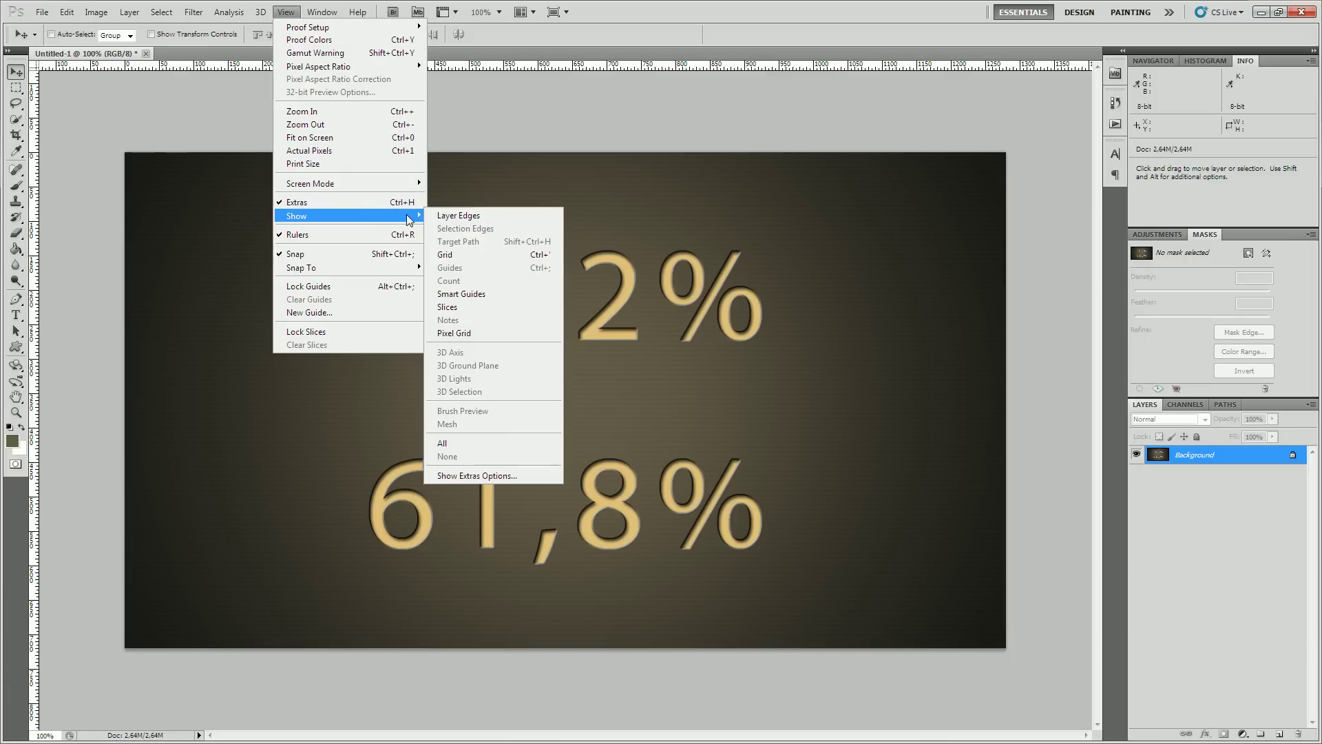
mouse_move(296, 215)
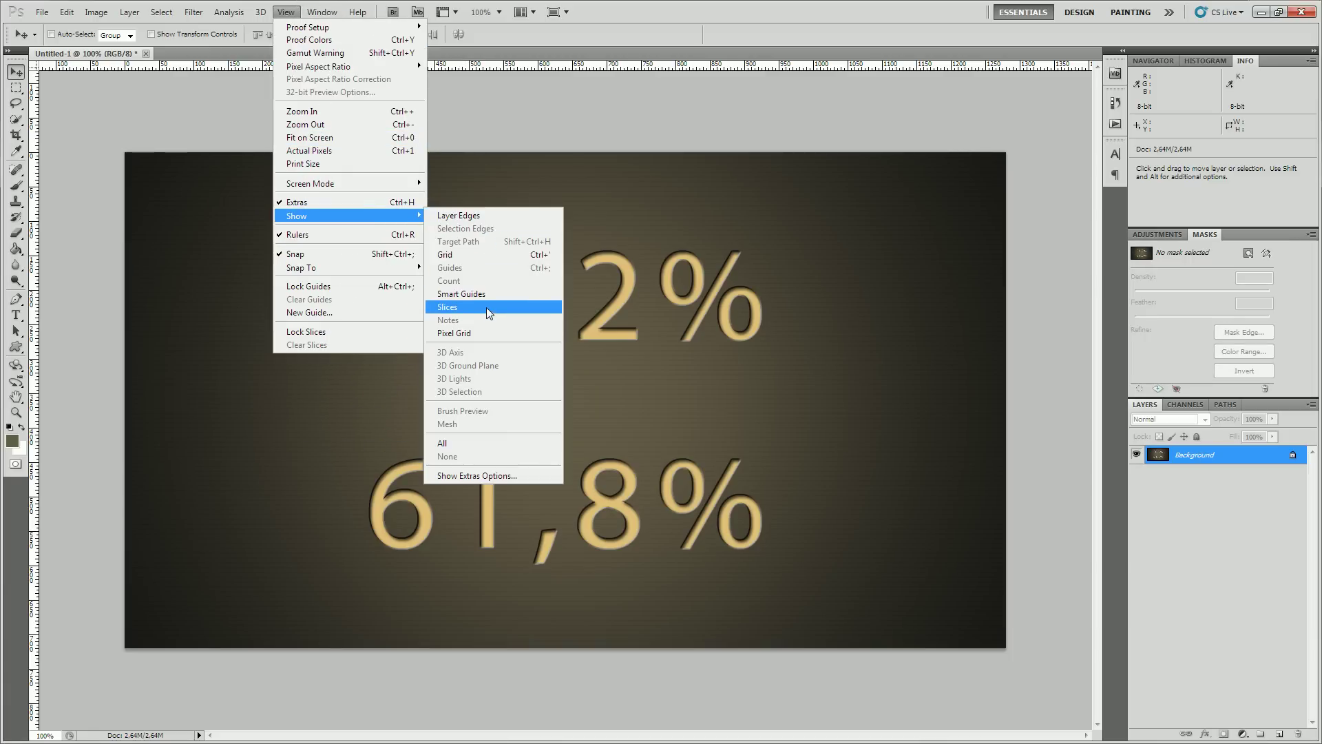
left_click(312, 235)
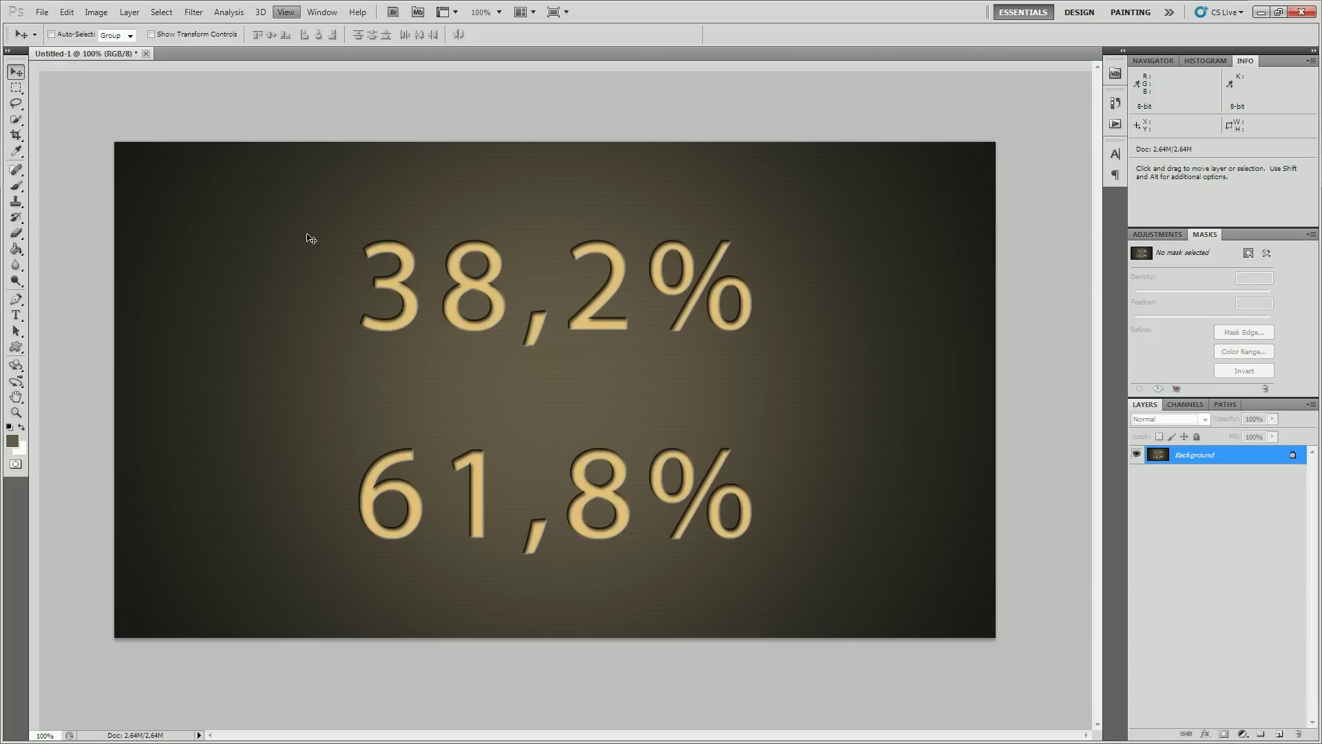
left_click(282, 12)
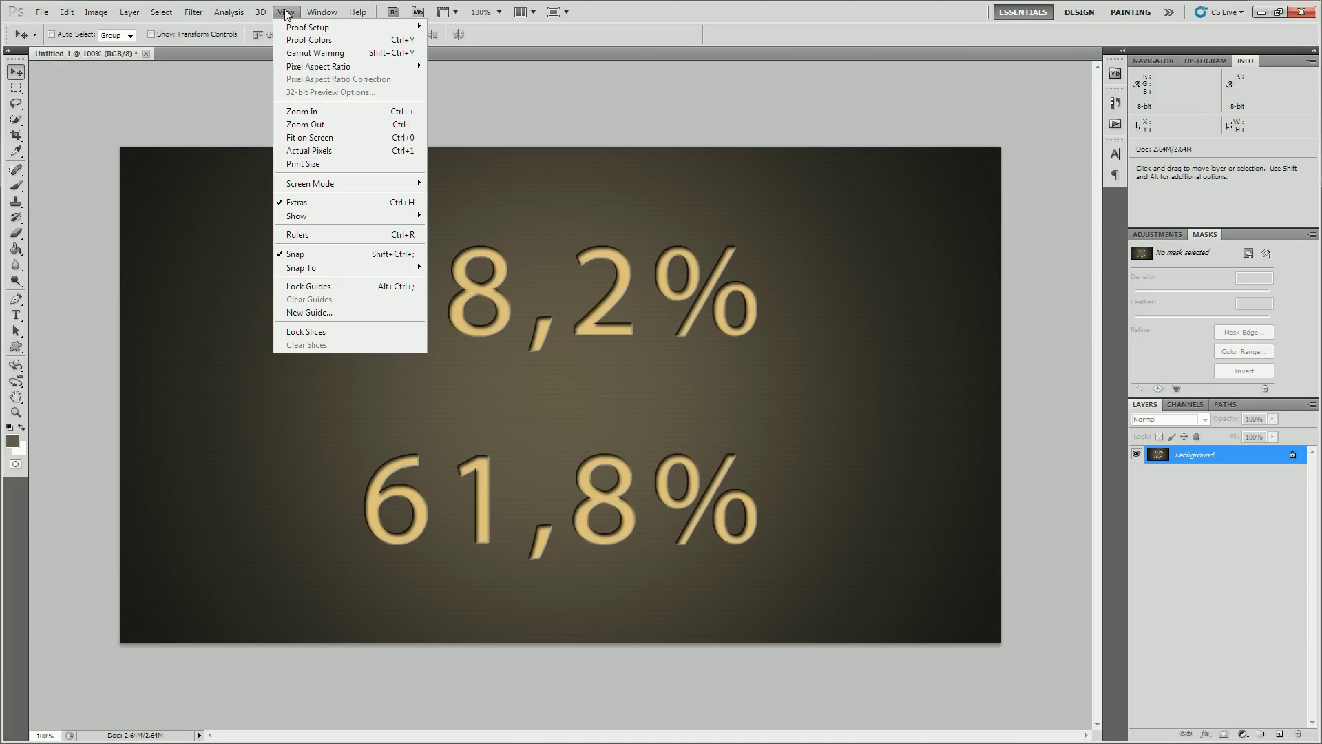
left_click(349, 234)
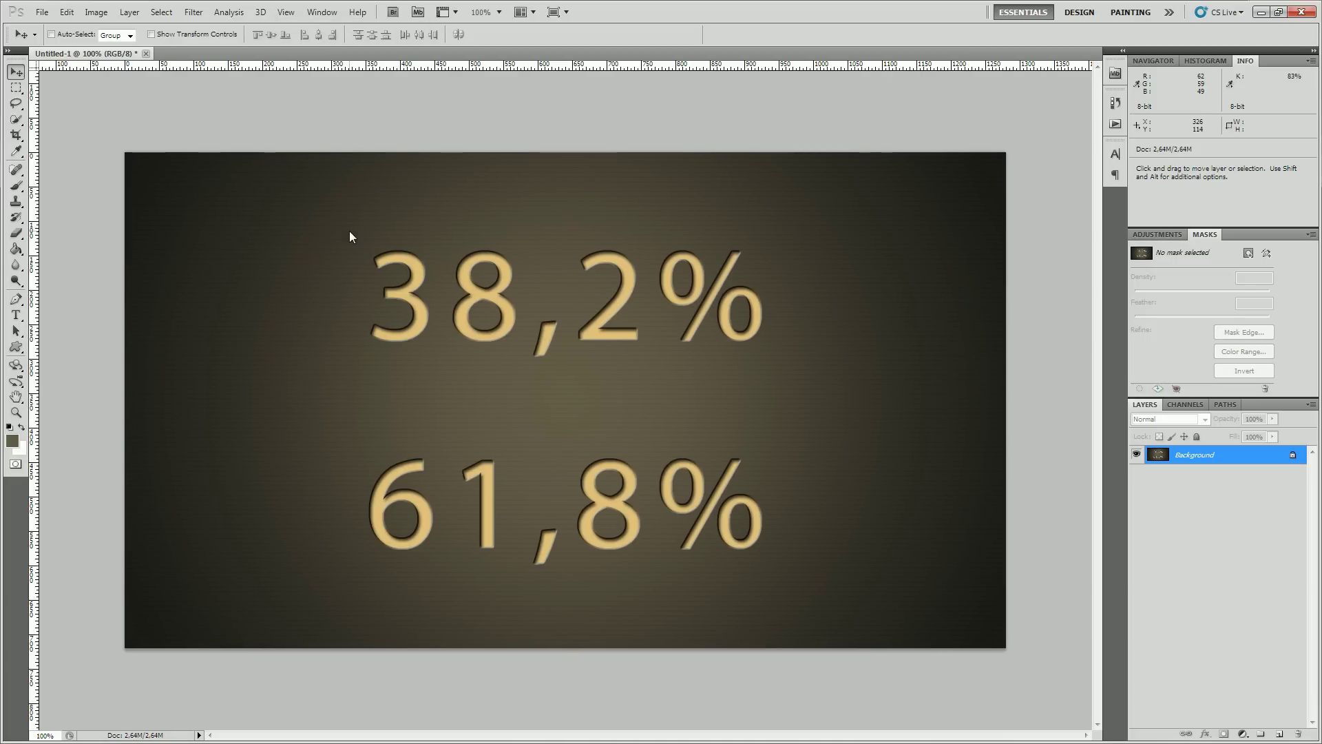
right_click(383, 66)
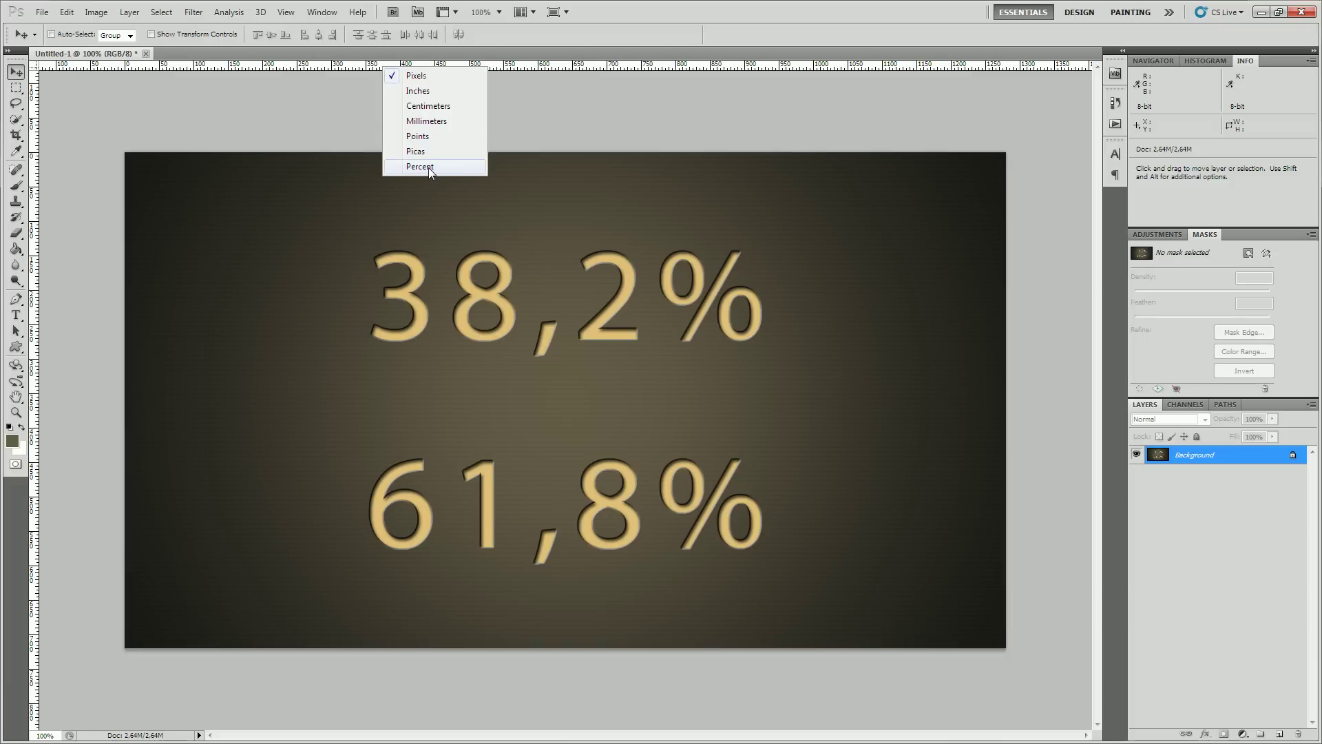
left_click(431, 168)
right_click(379, 67)
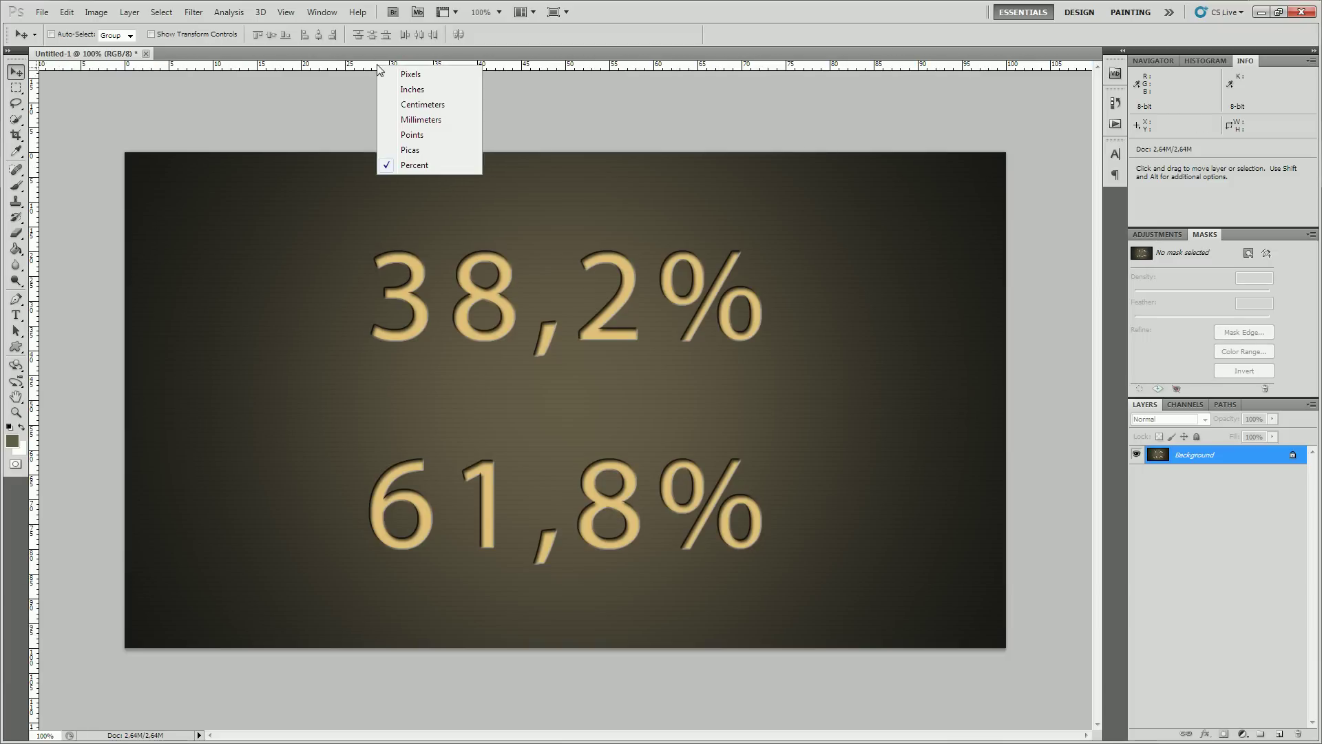
left_click(404, 75)
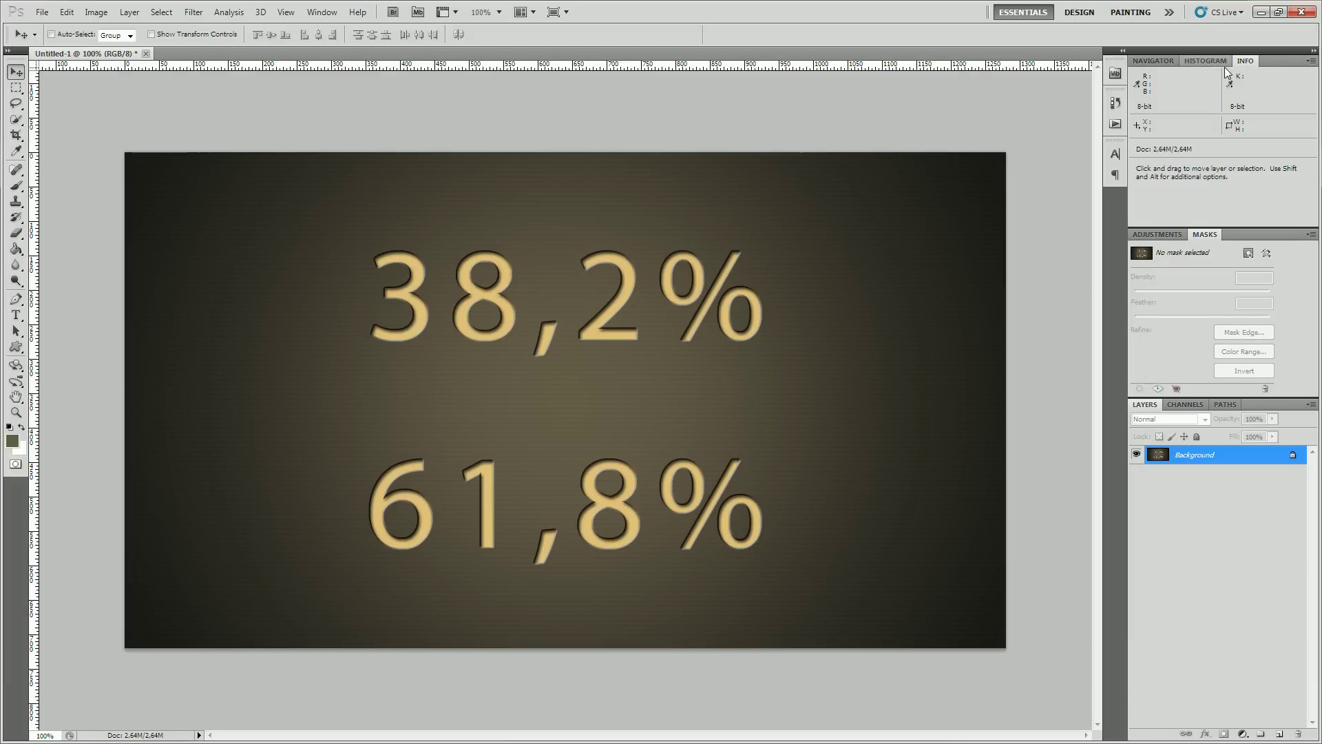
Switch both the Info panel coordinate readouts and the rulers to percent
left_click(1312, 65)
left_click(1266, 69)
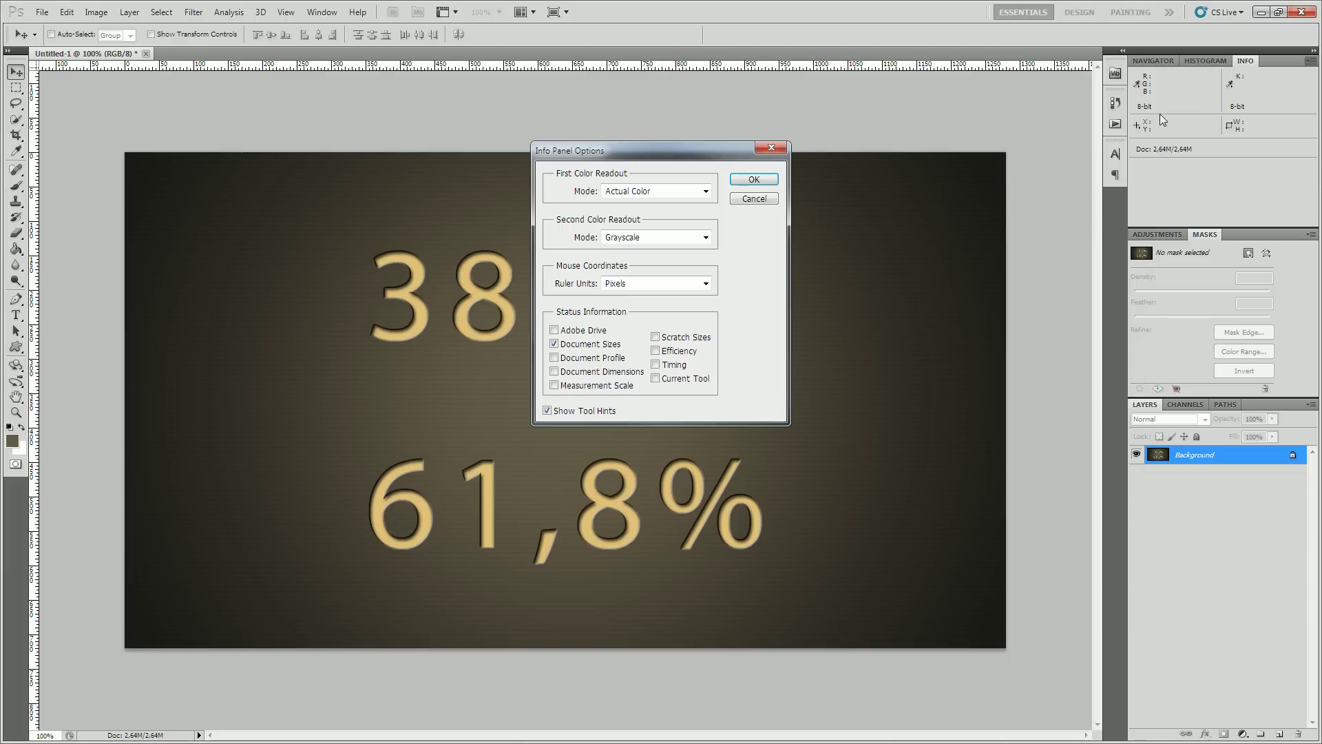
left_click(630, 284)
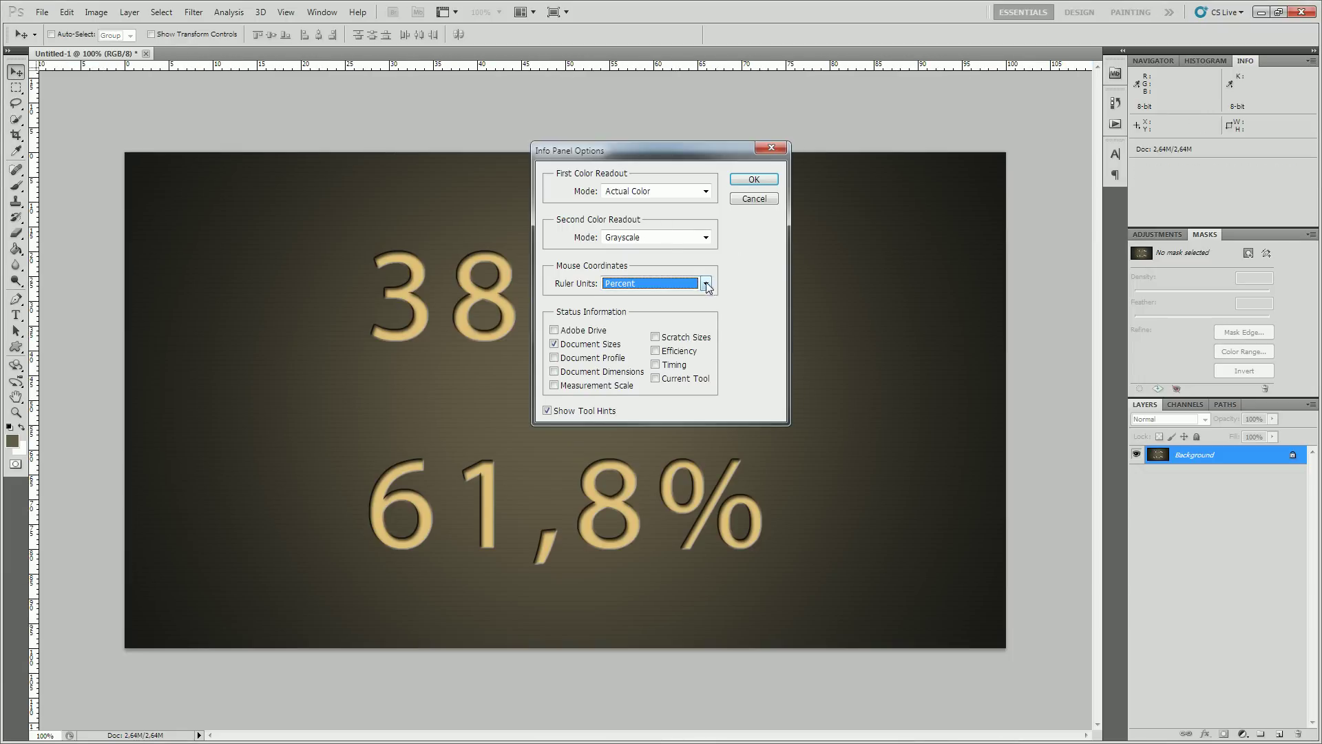
left_click(688, 282)
left_click(654, 295)
left_click(754, 179)
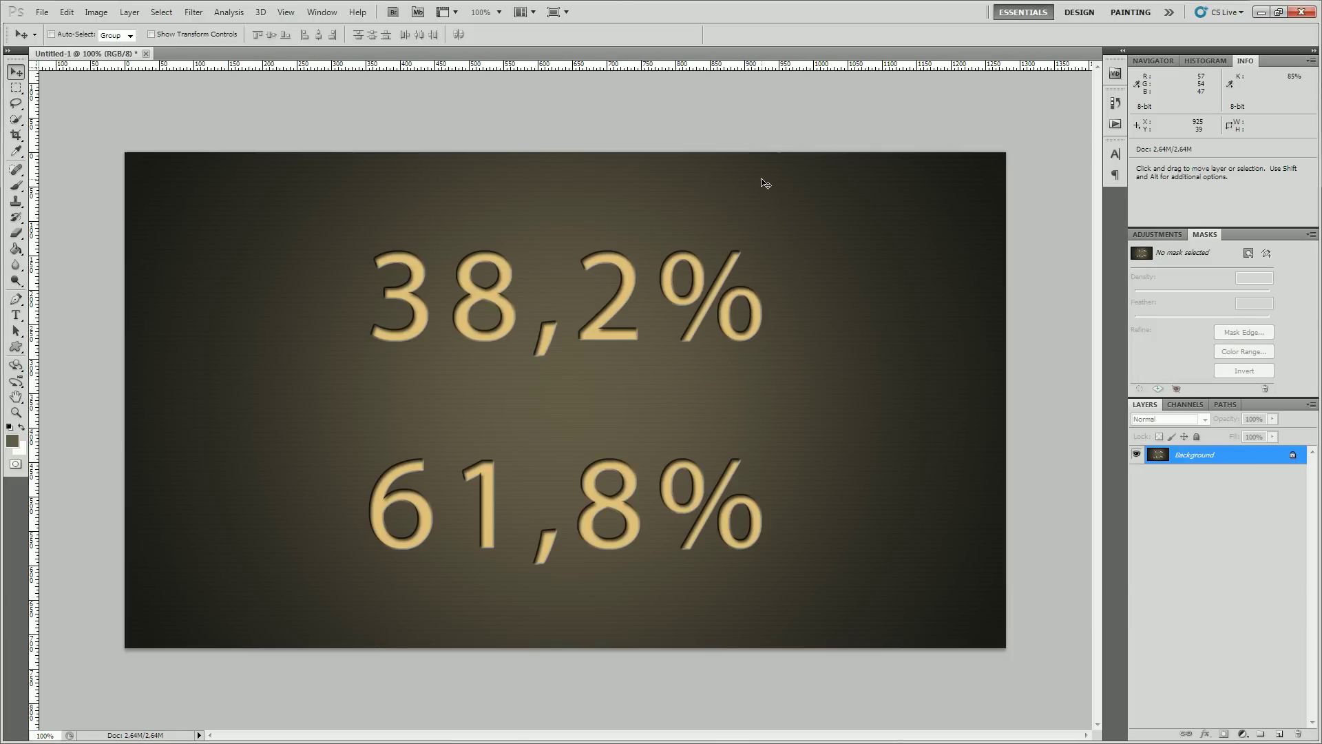
right_click(593, 69)
left_click(648, 169)
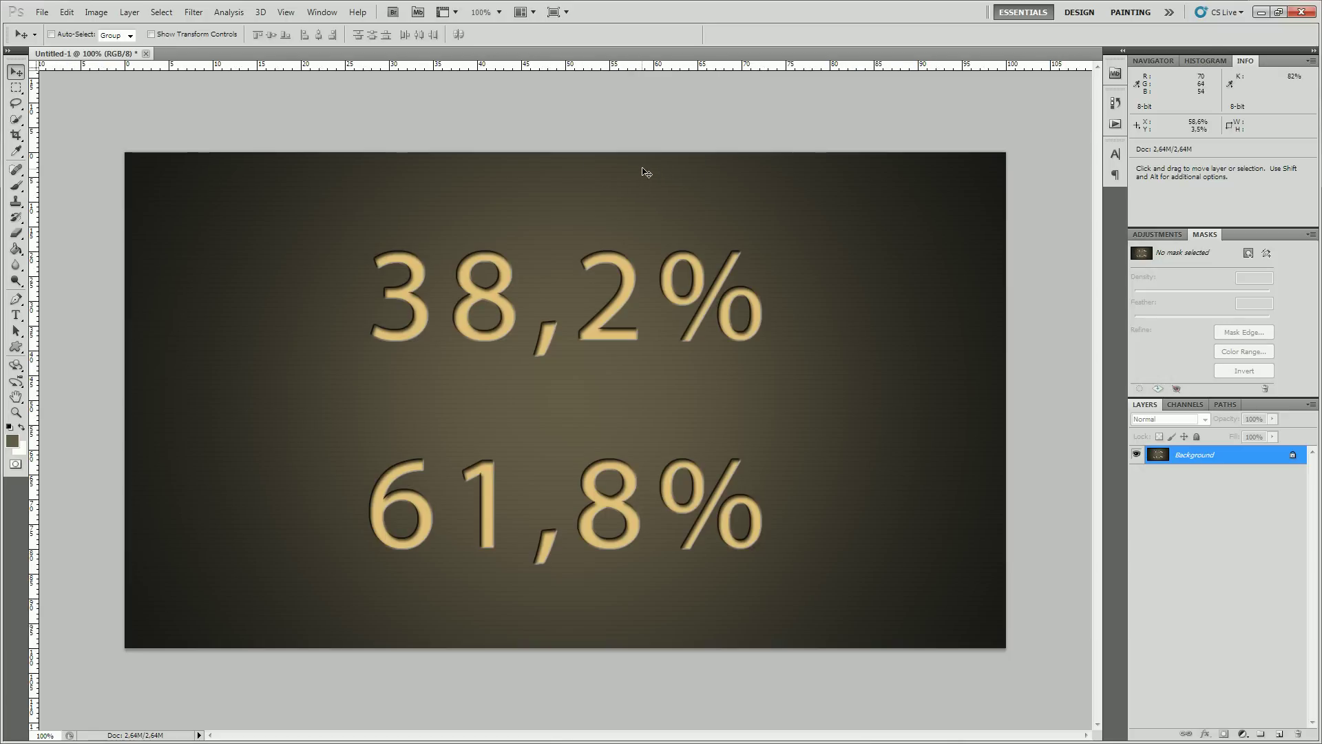
Record a vertical guide at 38,2% into Action 1 using View > New Guide
left_click(1116, 124)
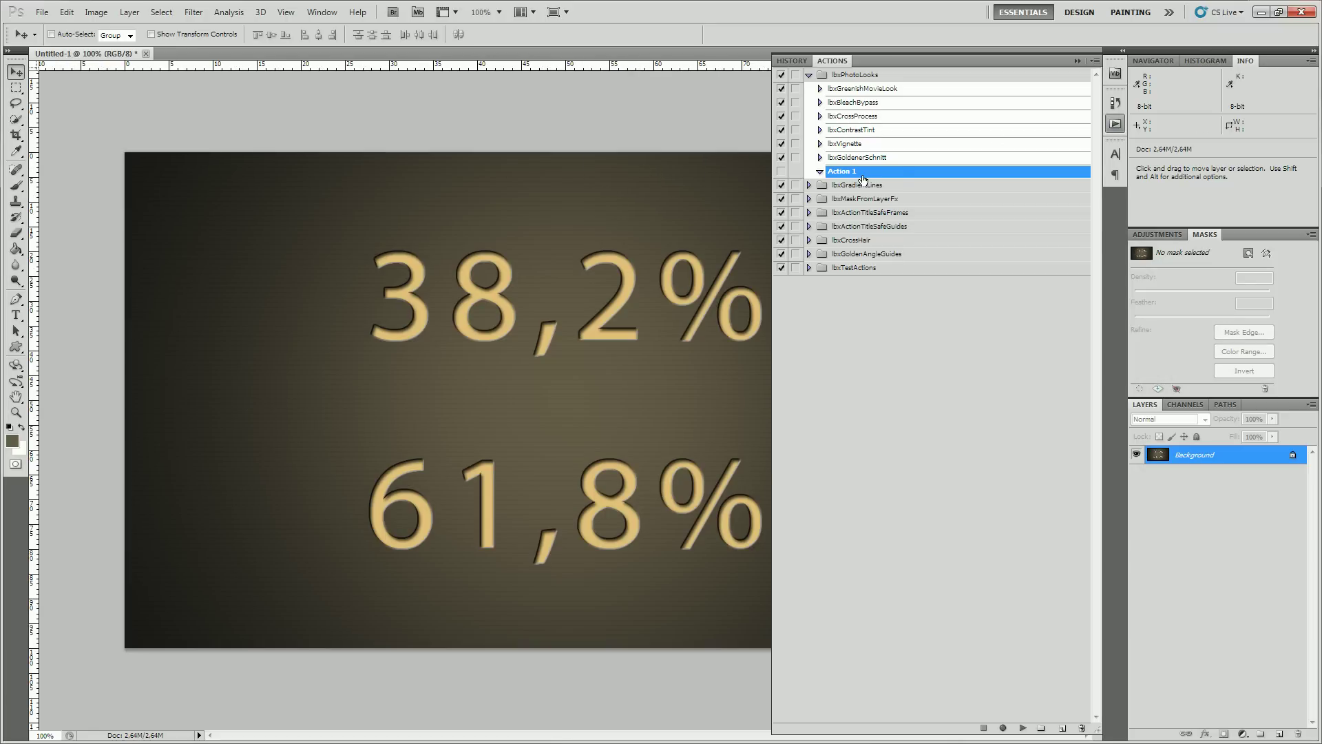
left_click(1002, 728)
left_click(286, 13)
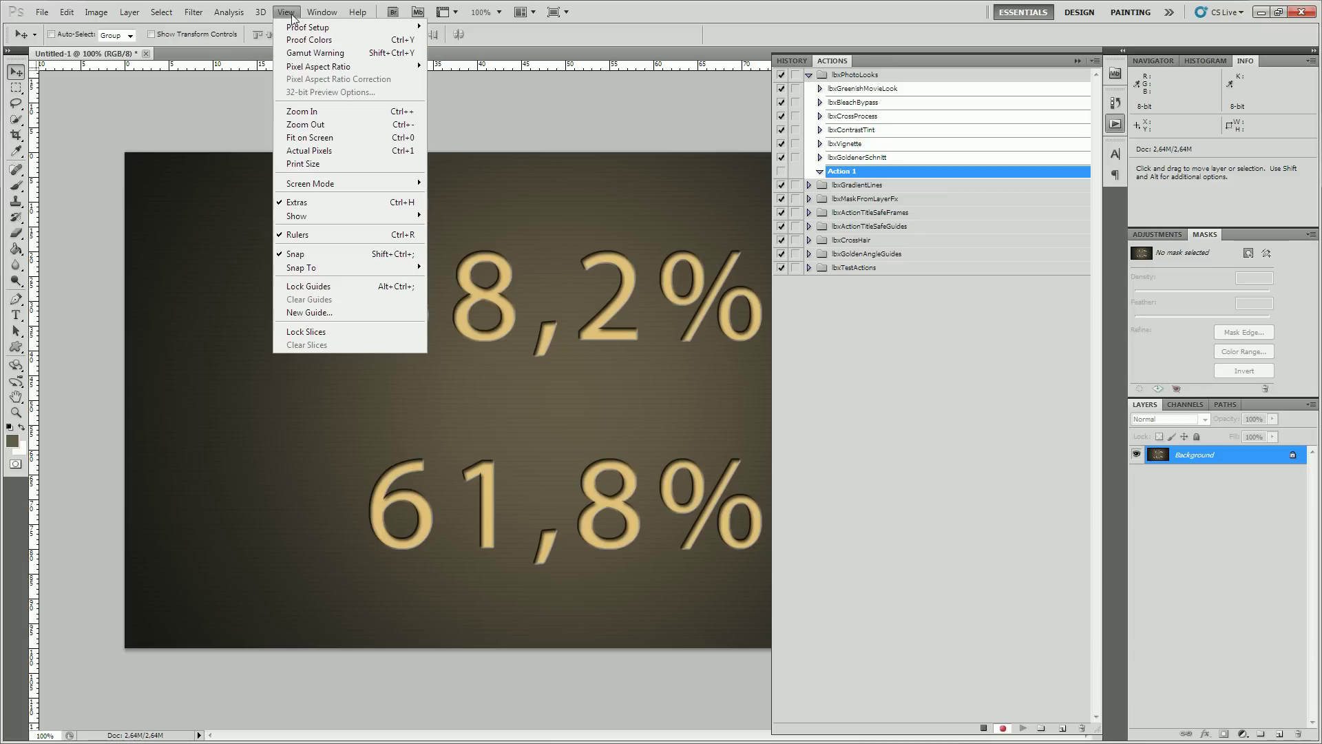
left_click(322, 315)
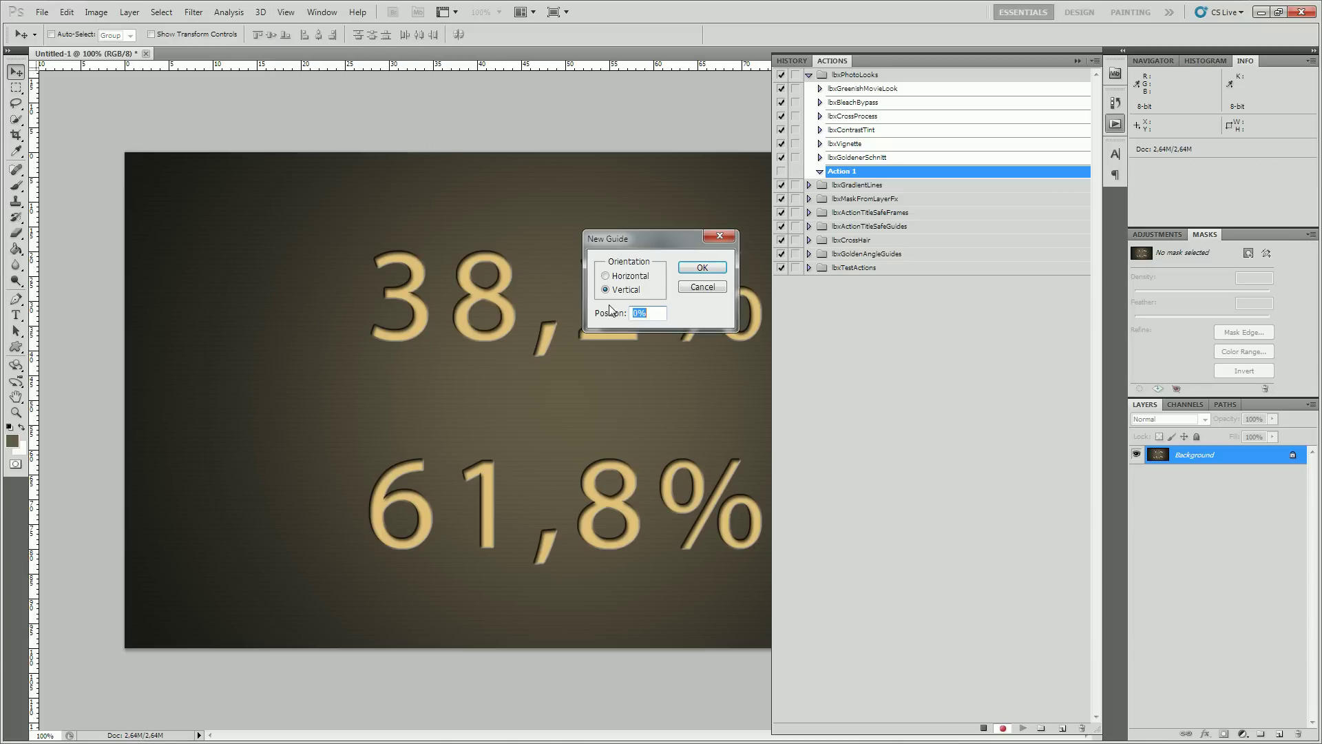
key("Home")
type("38,")
type("2")
left_click(701, 268)
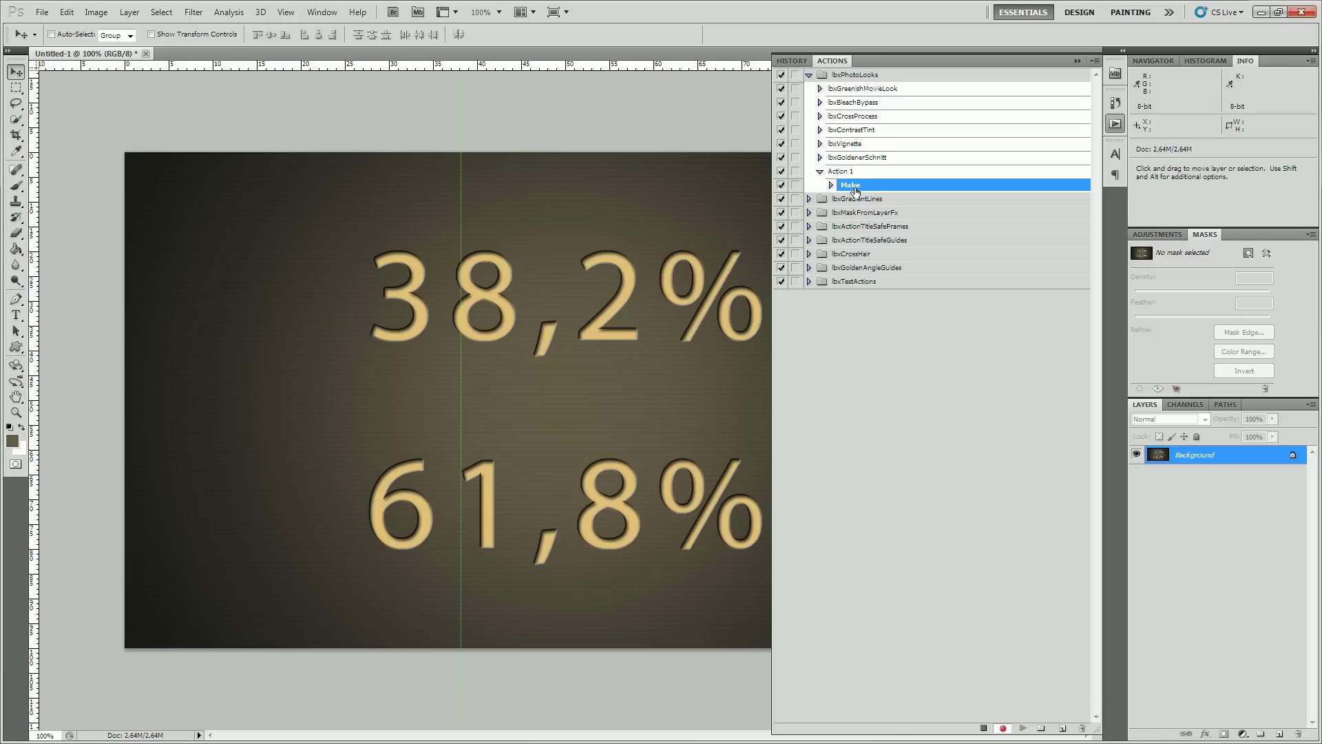
Add a second vertical guide at 61,8% through View > New Guide
left_click(285, 12)
left_click(328, 312)
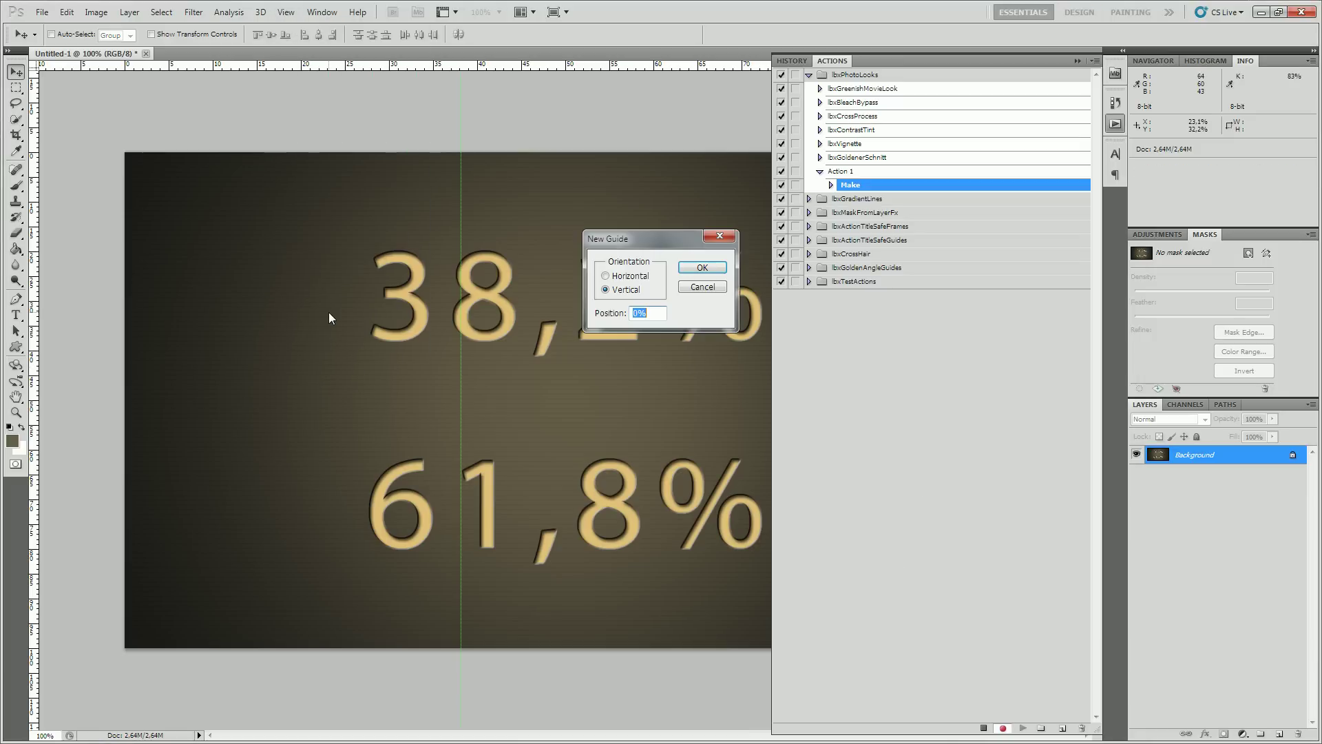
double_click(637, 314)
type("61,8")
left_click(694, 267)
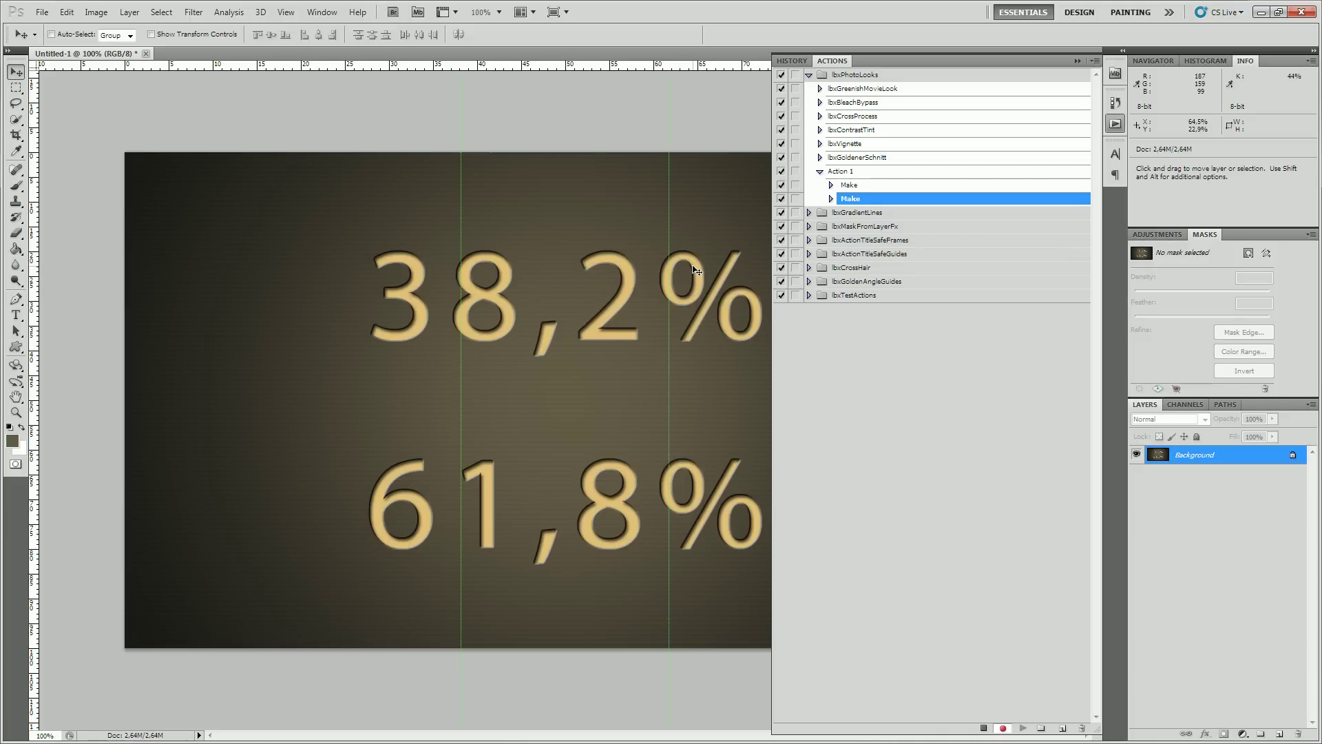
Stop recording and expand Action 1's two Make steps to show their details
left_click(984, 728)
left_click(832, 198)
left_click(831, 184)
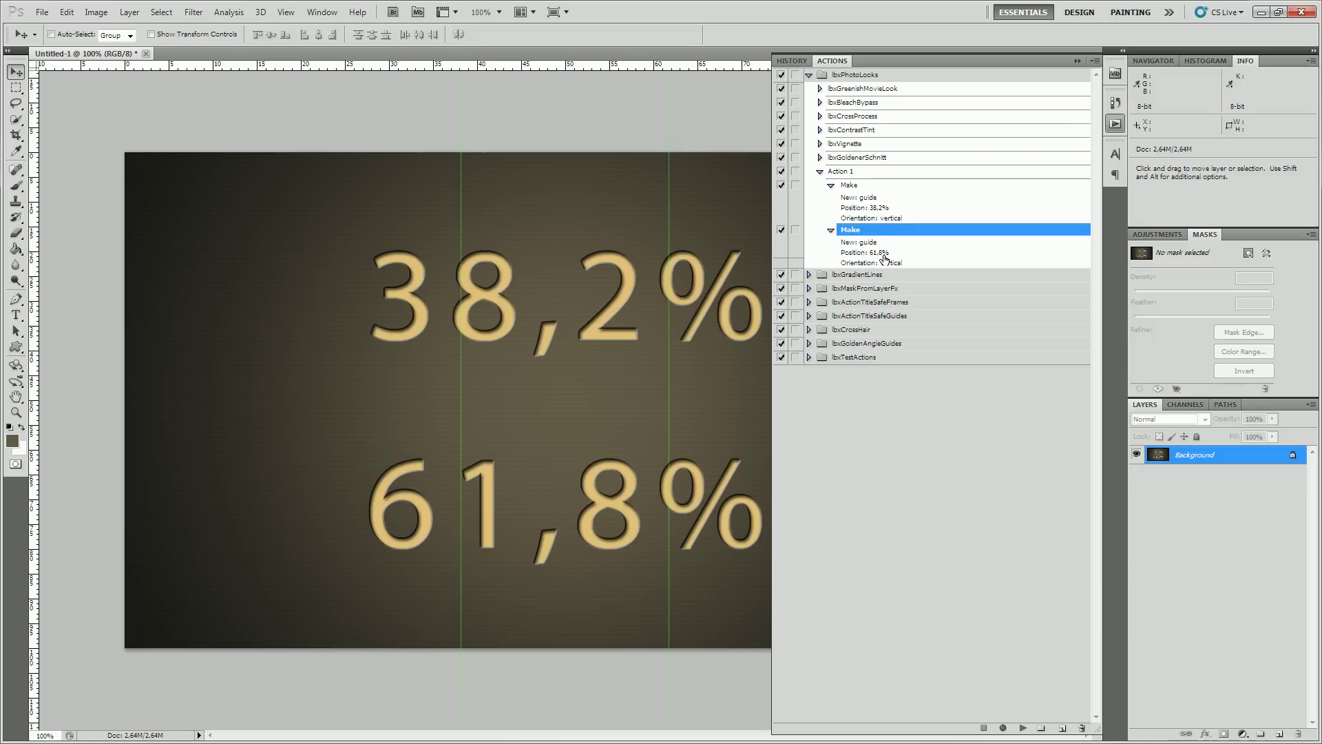
Switch the ruler units back to pixels
right_click(565, 69)
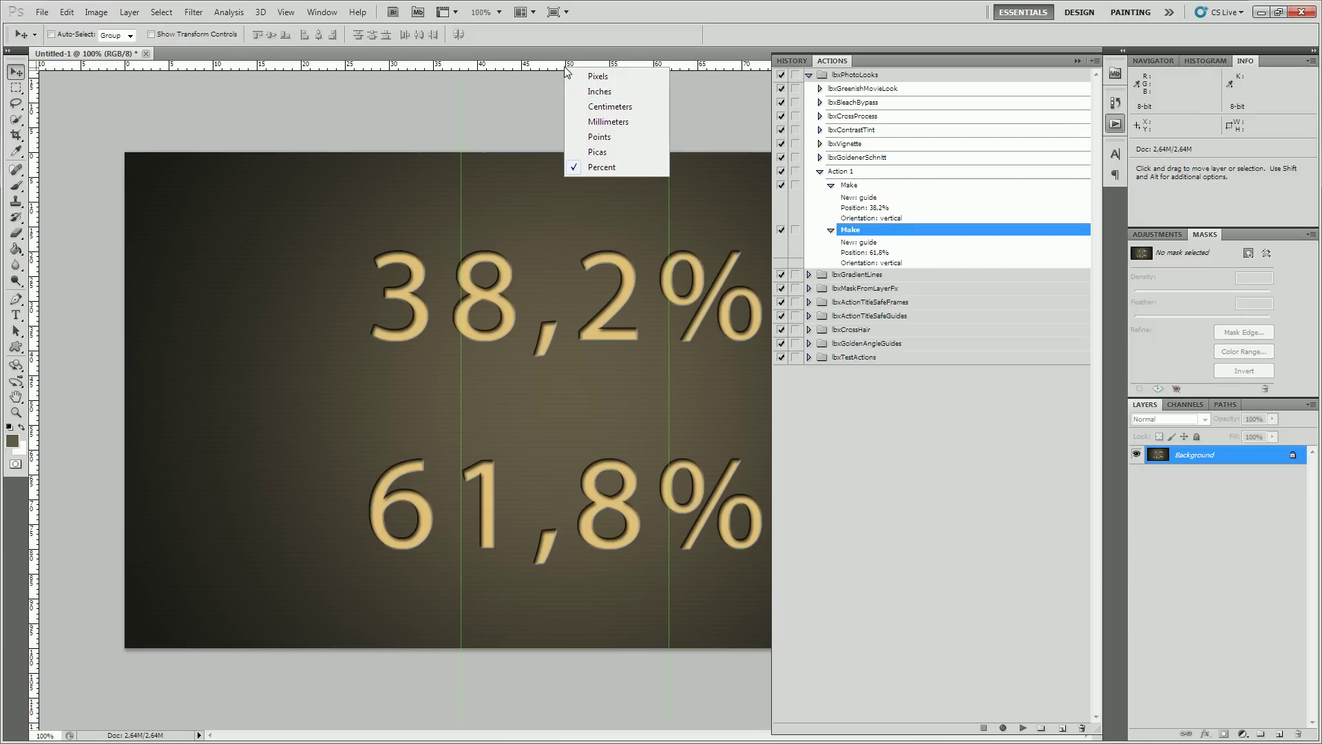
left_click(603, 80)
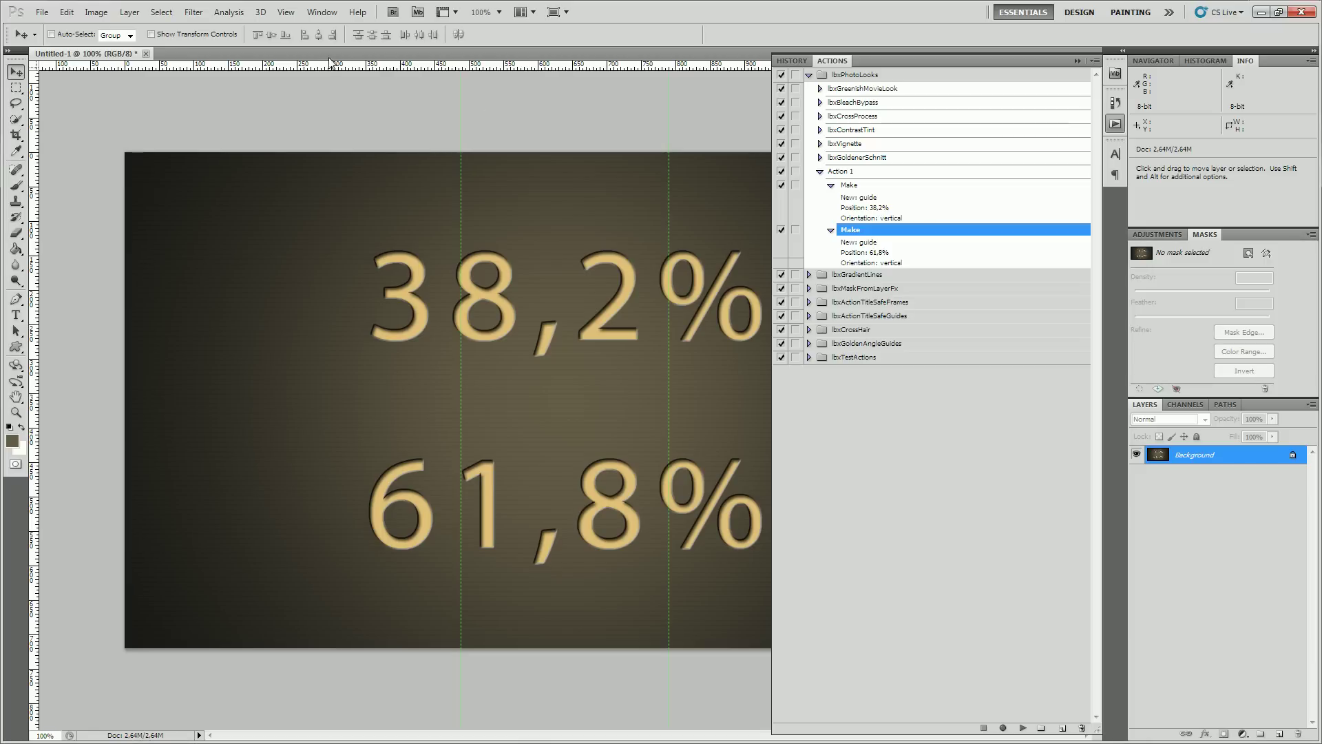
Clear all guides, then play Action 1 to recreate them at 38,2% and 61,8%
left_click(286, 13)
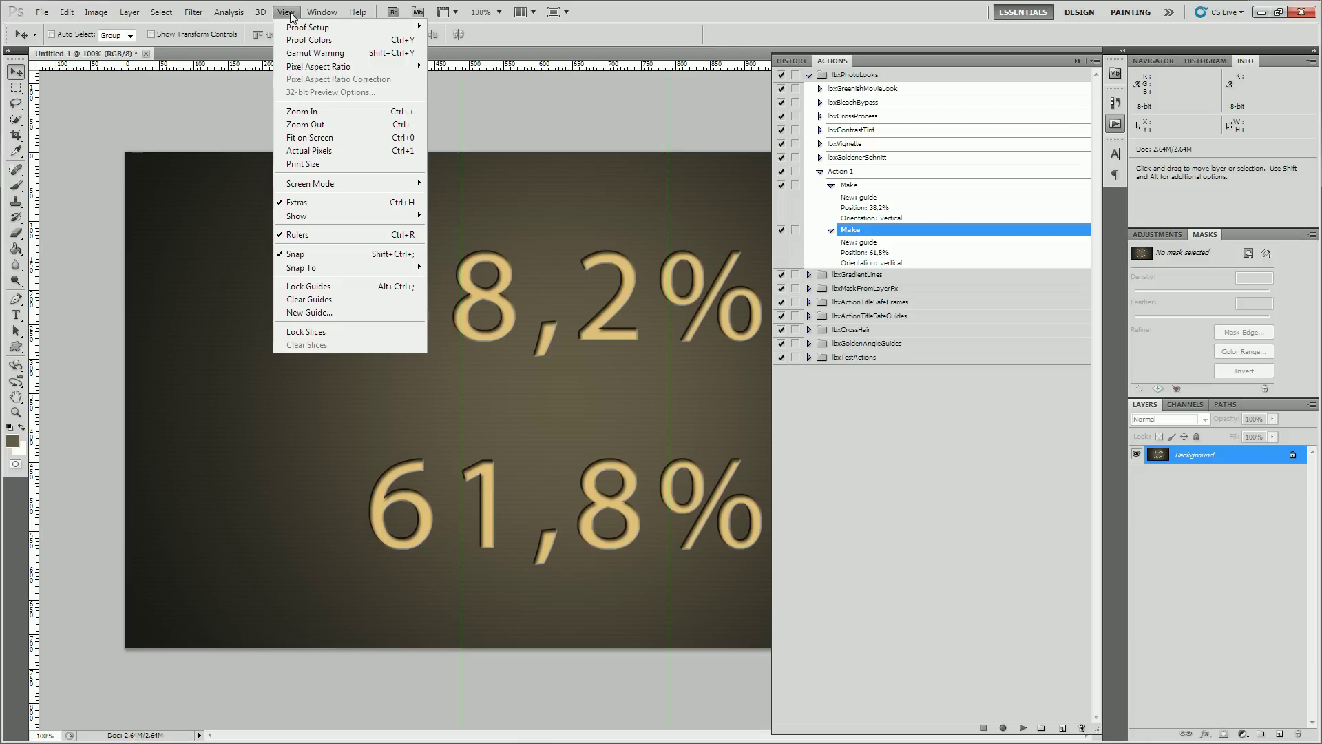
left_click(351, 300)
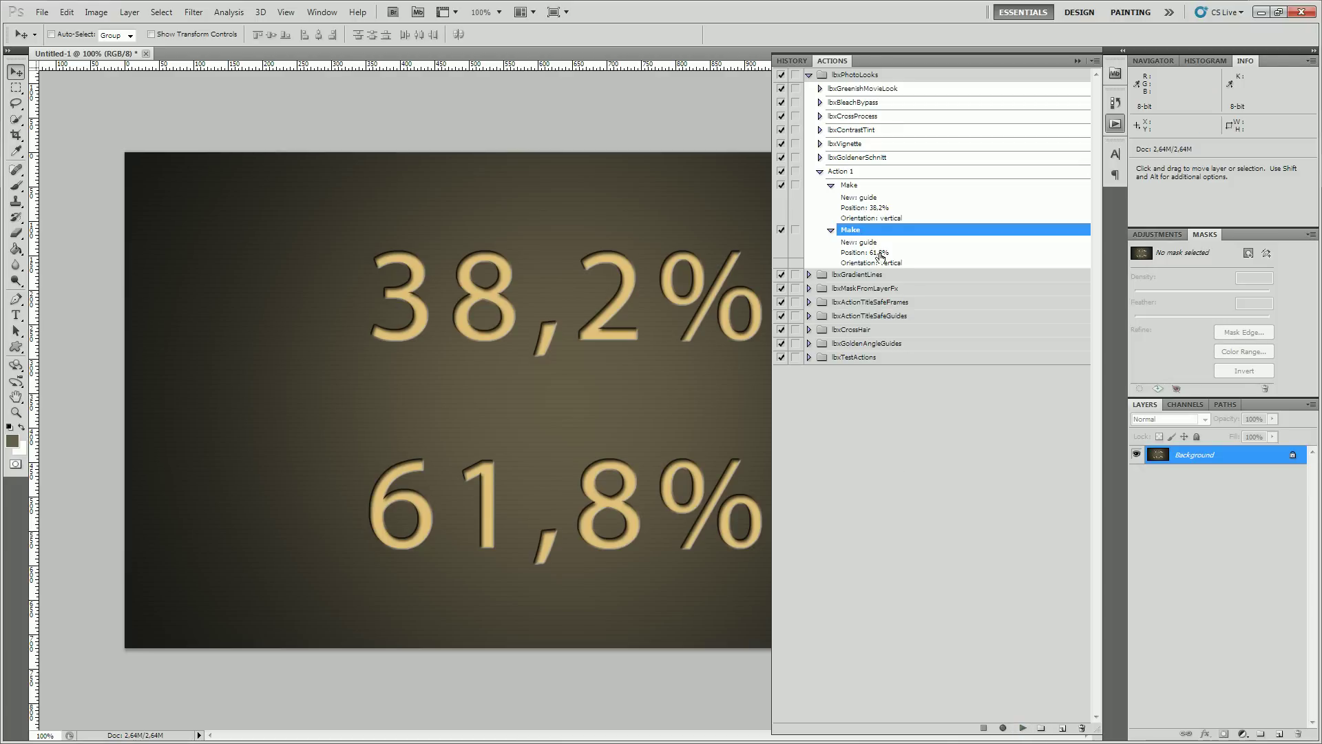
left_click(848, 172)
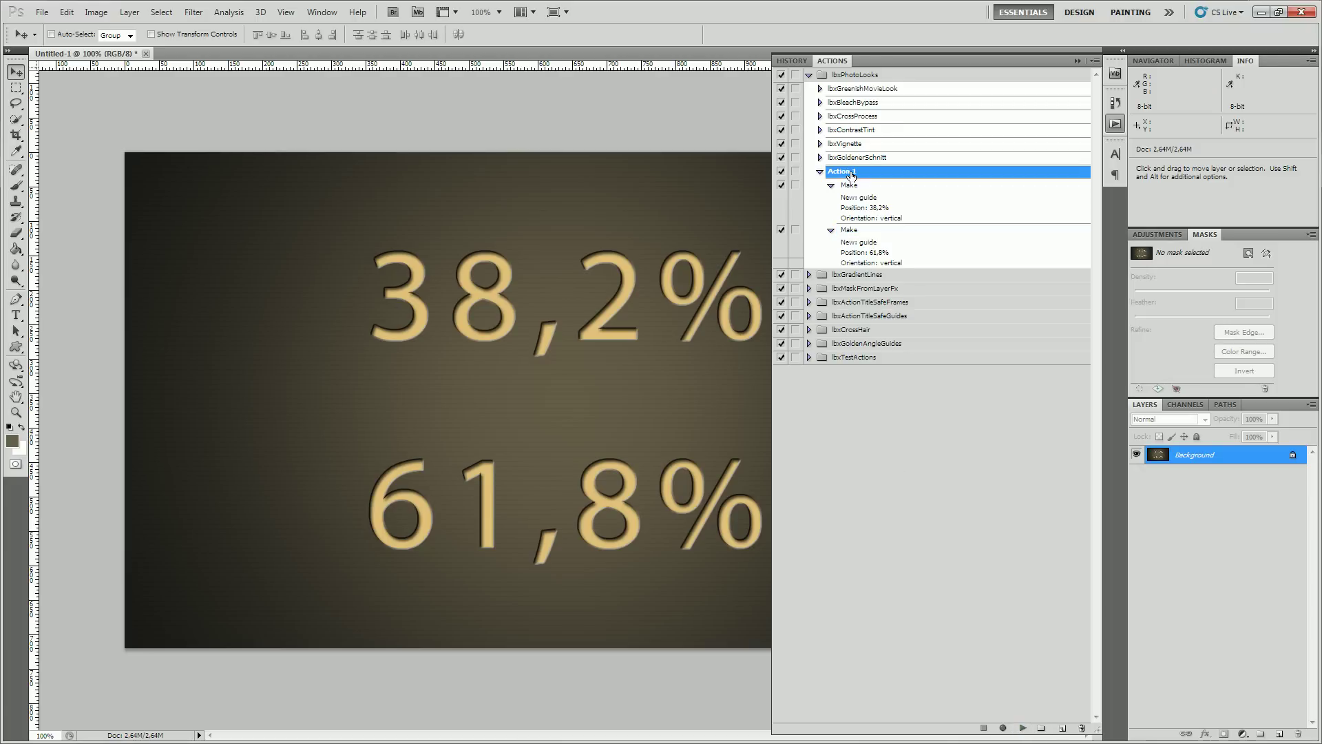
left_click(1024, 728)
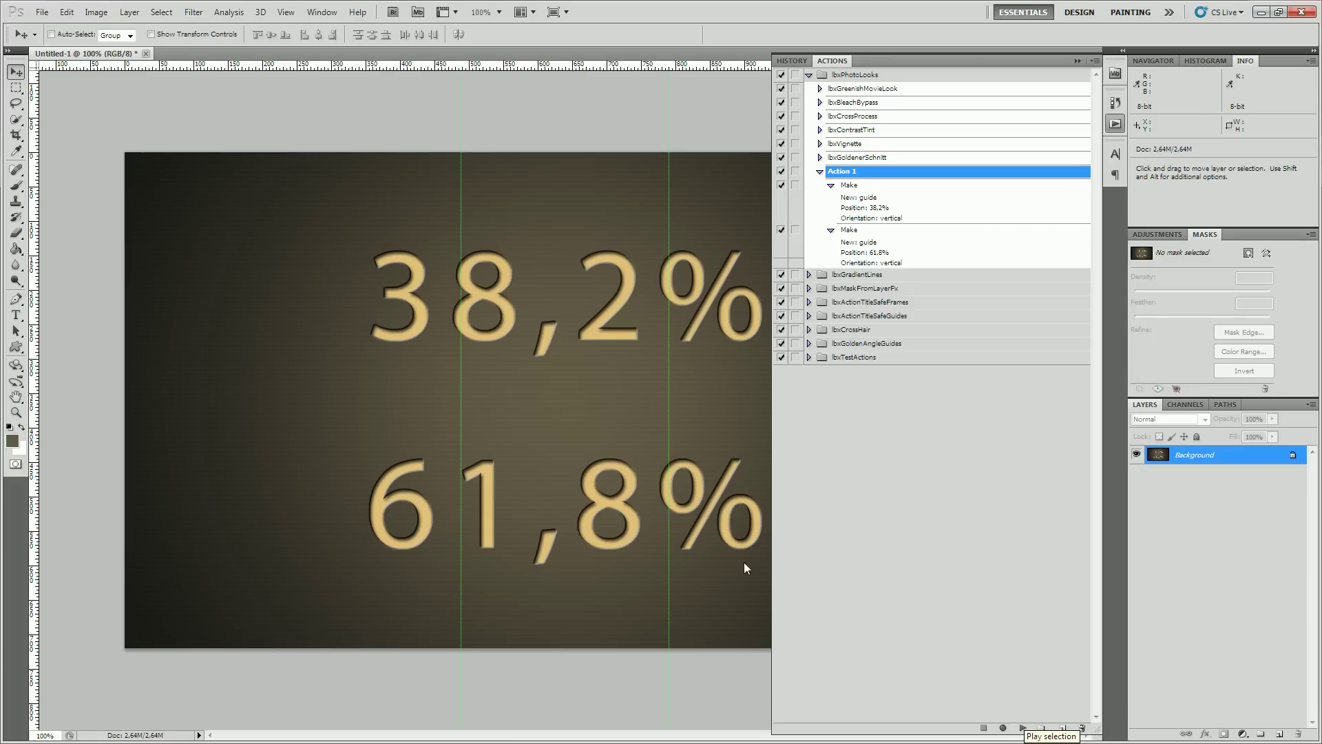
left_click(43, 12)
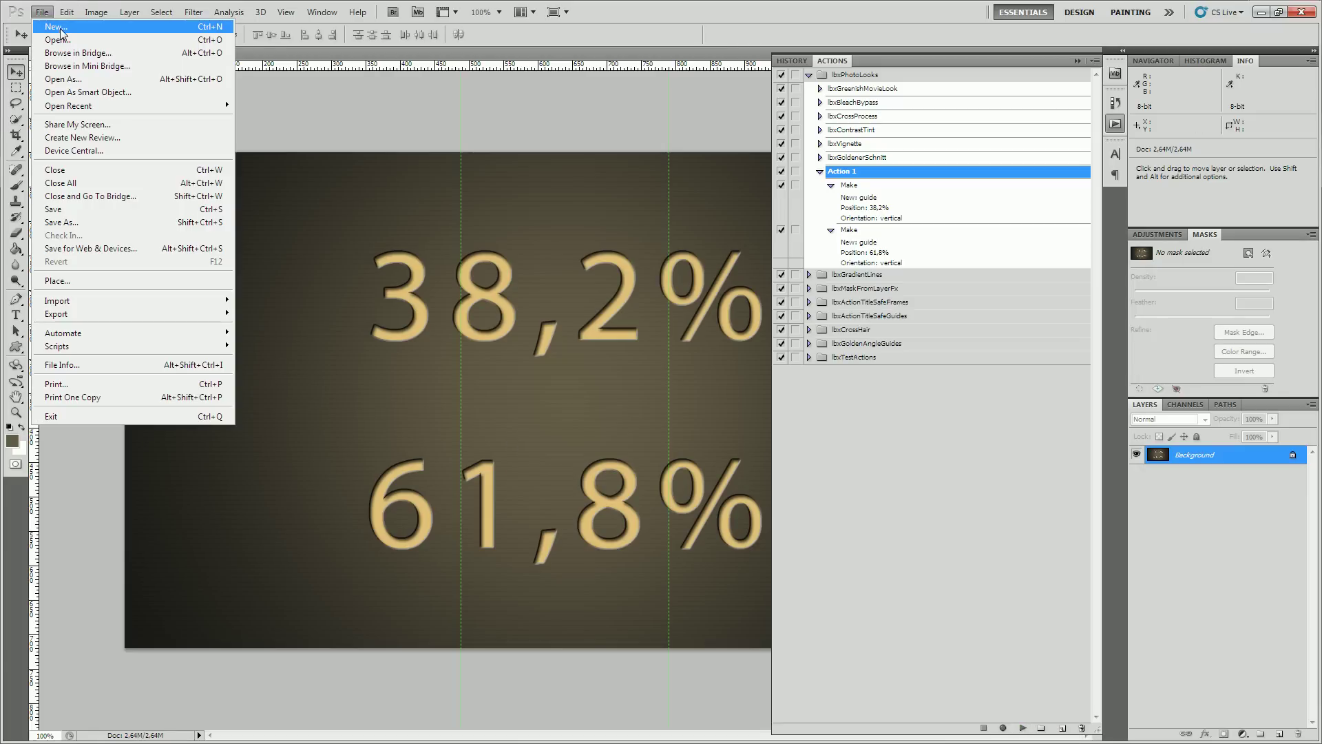
Create a new 600 × 600 pixel document, Untitled-2
left_click(56, 27)
left_click(395, 435)
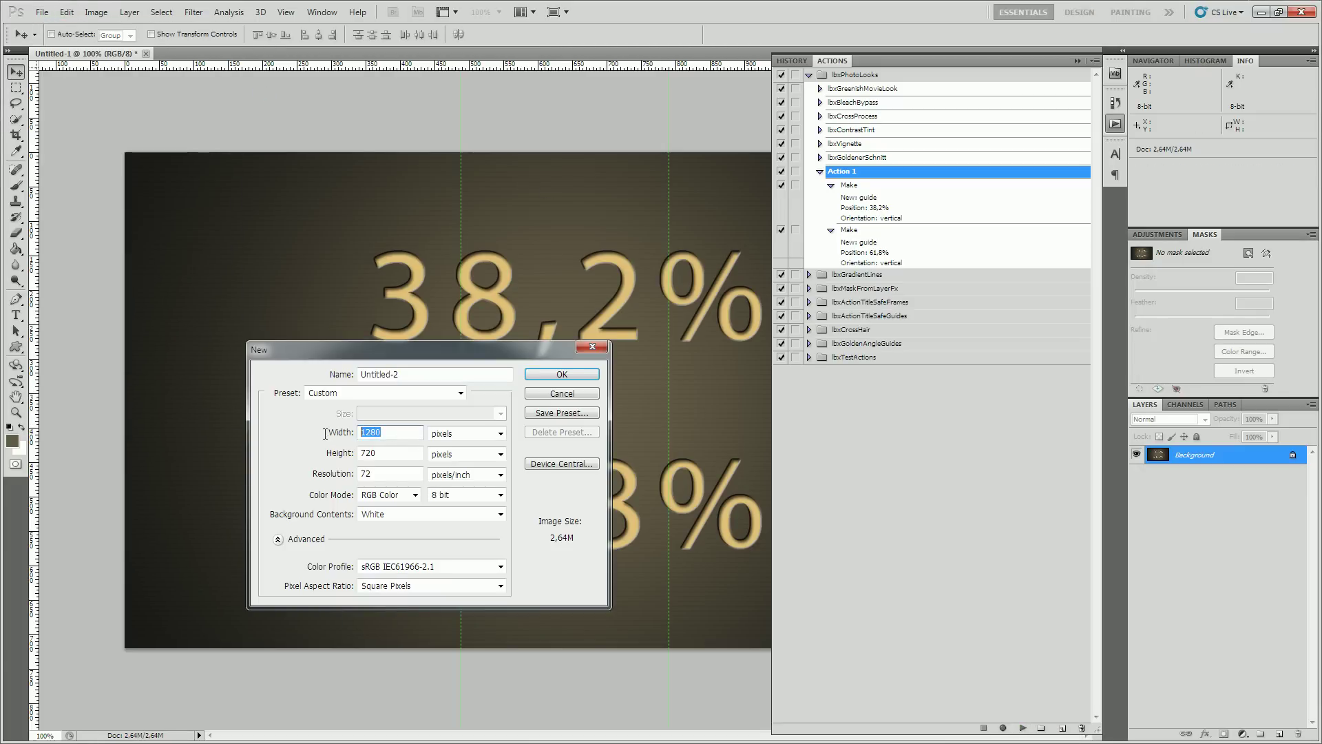
type("600")
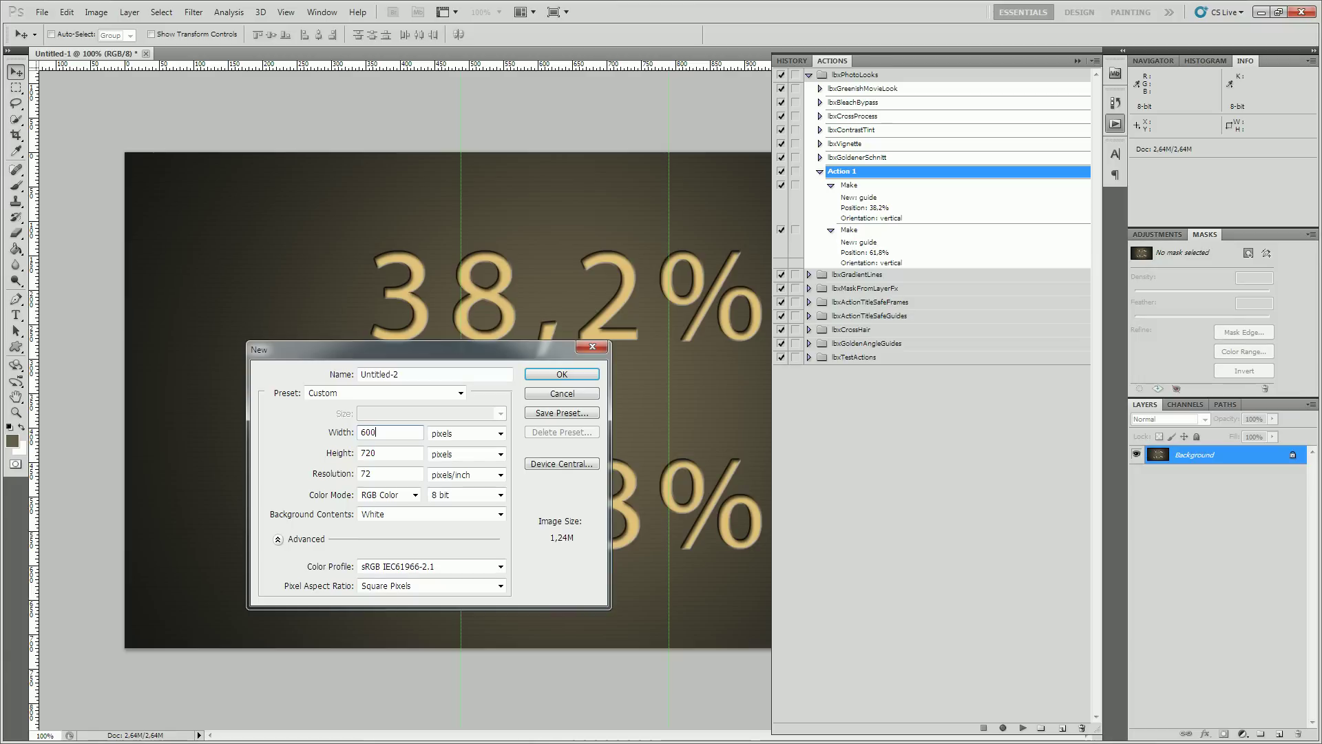
key("Tab")
key("Tab")
type("600")
left_click(542, 378)
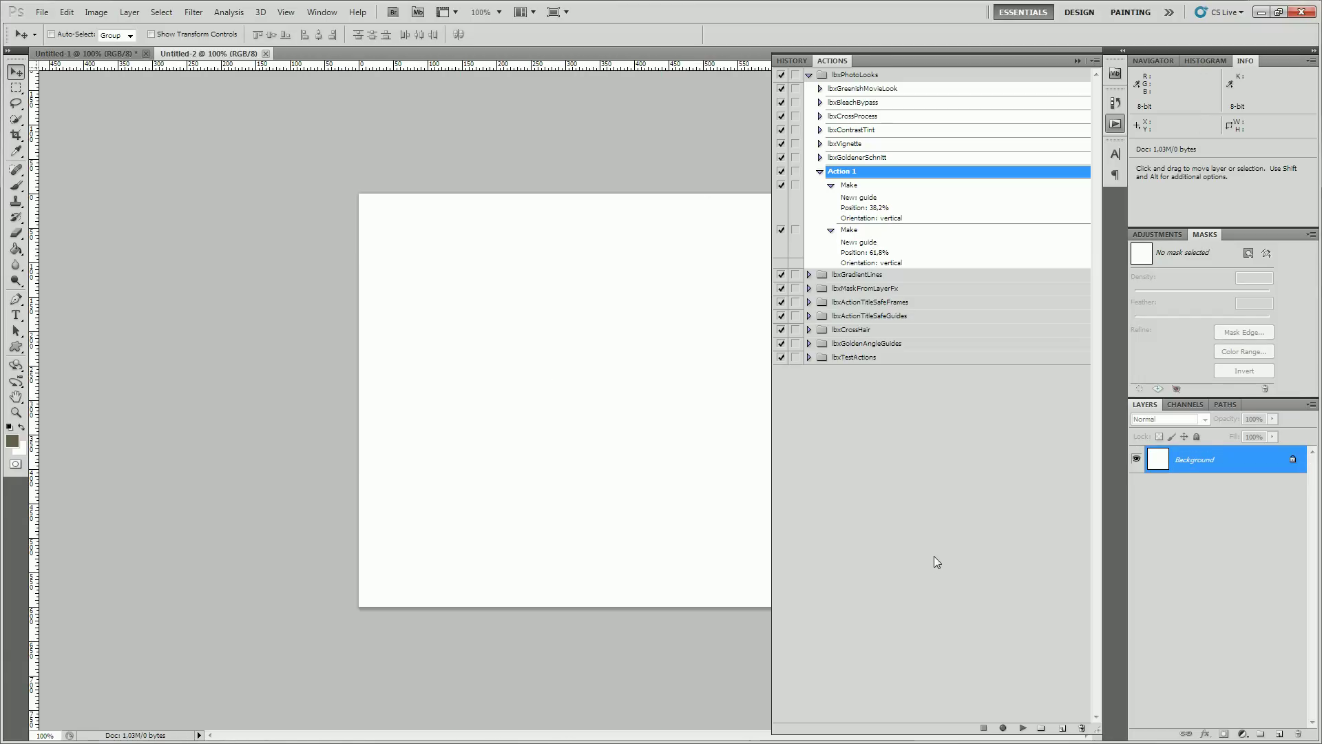
Play Action 1 on Untitled-2 and verify the guides with percent rulers before restoring pixels
left_click(1023, 727)
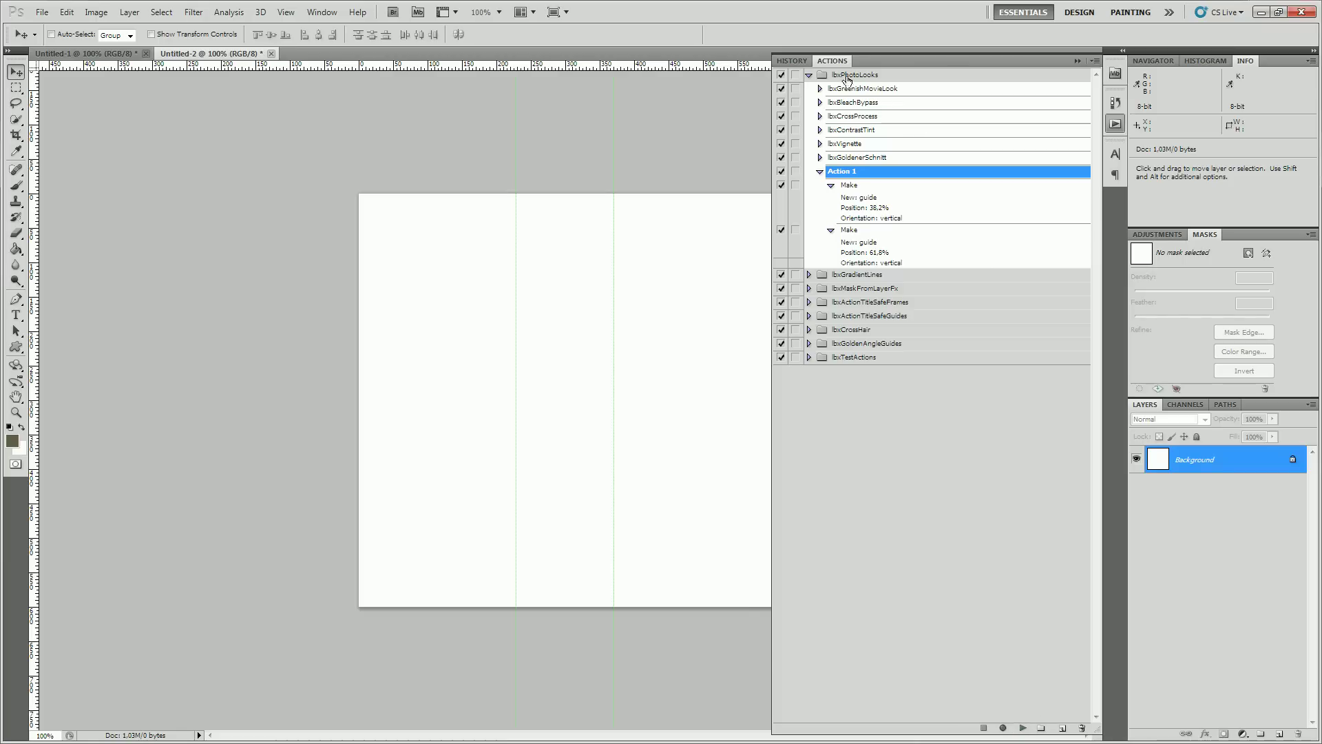
left_click(1078, 61)
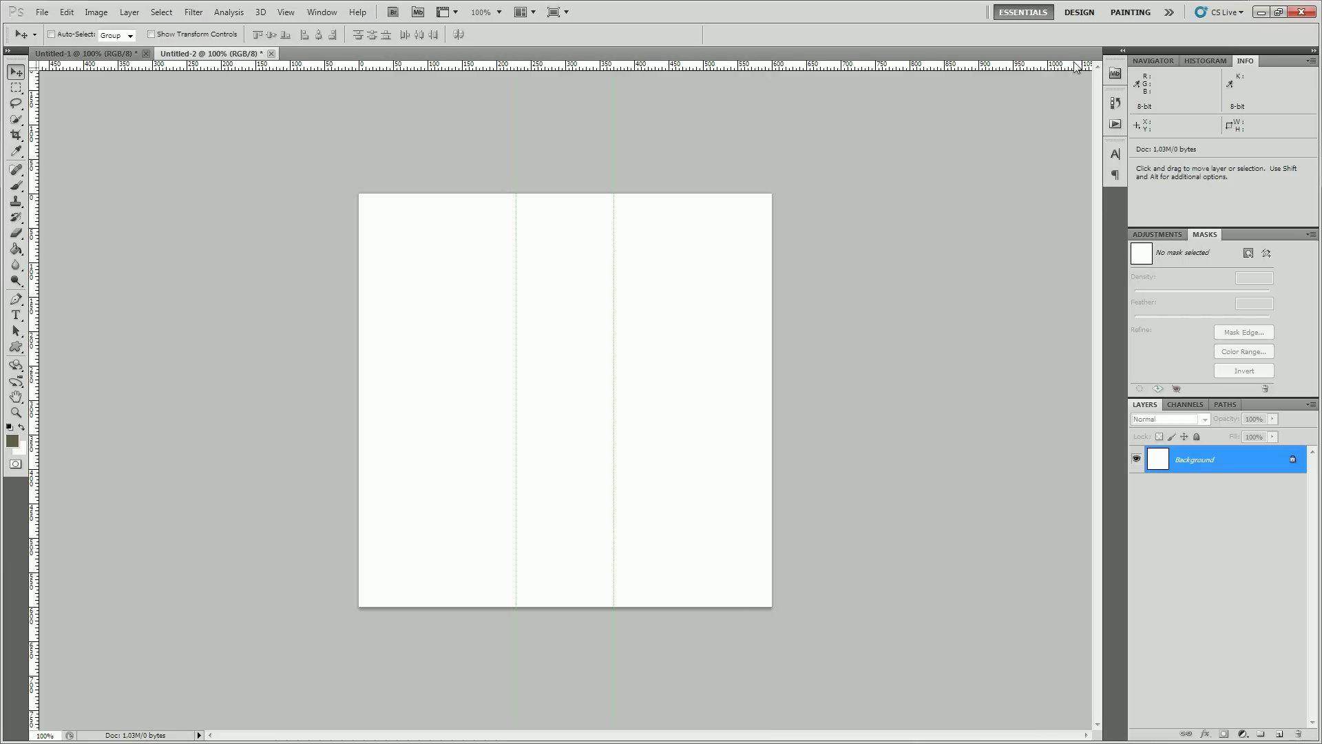
right_click(554, 64)
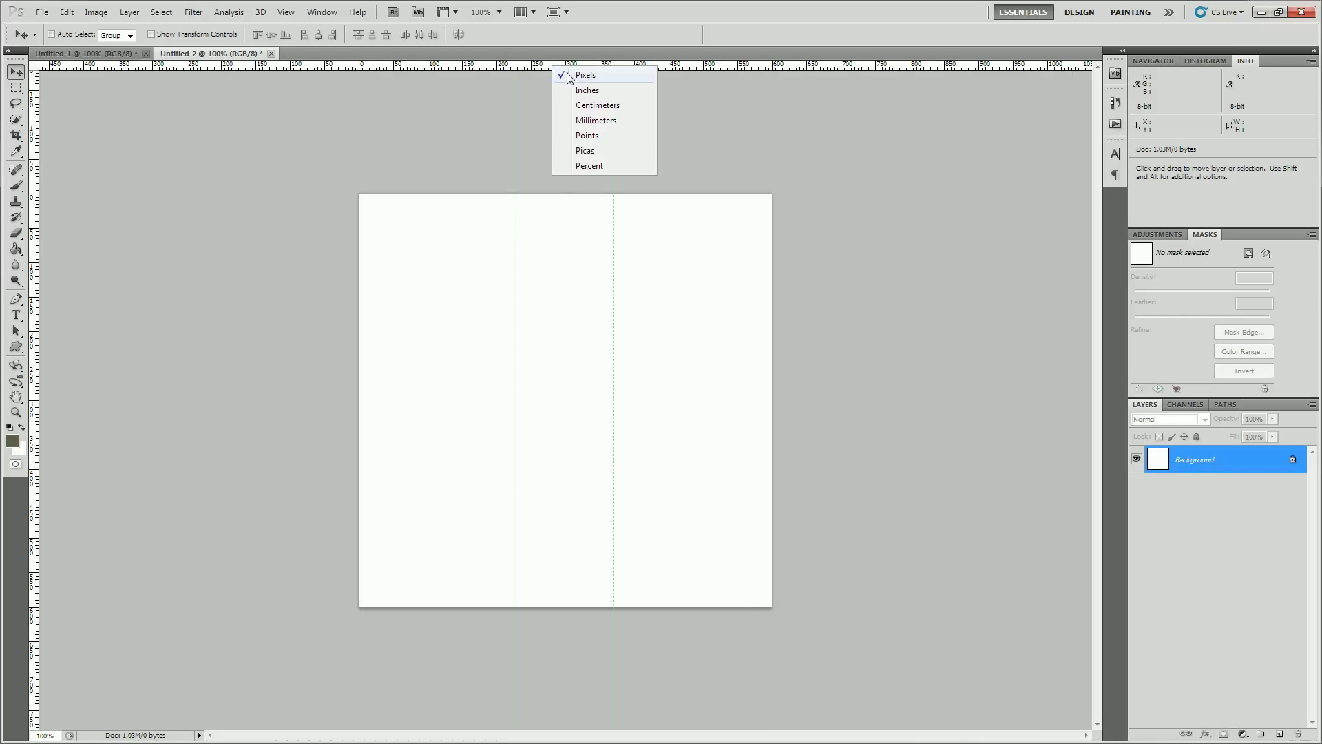
left_click(590, 167)
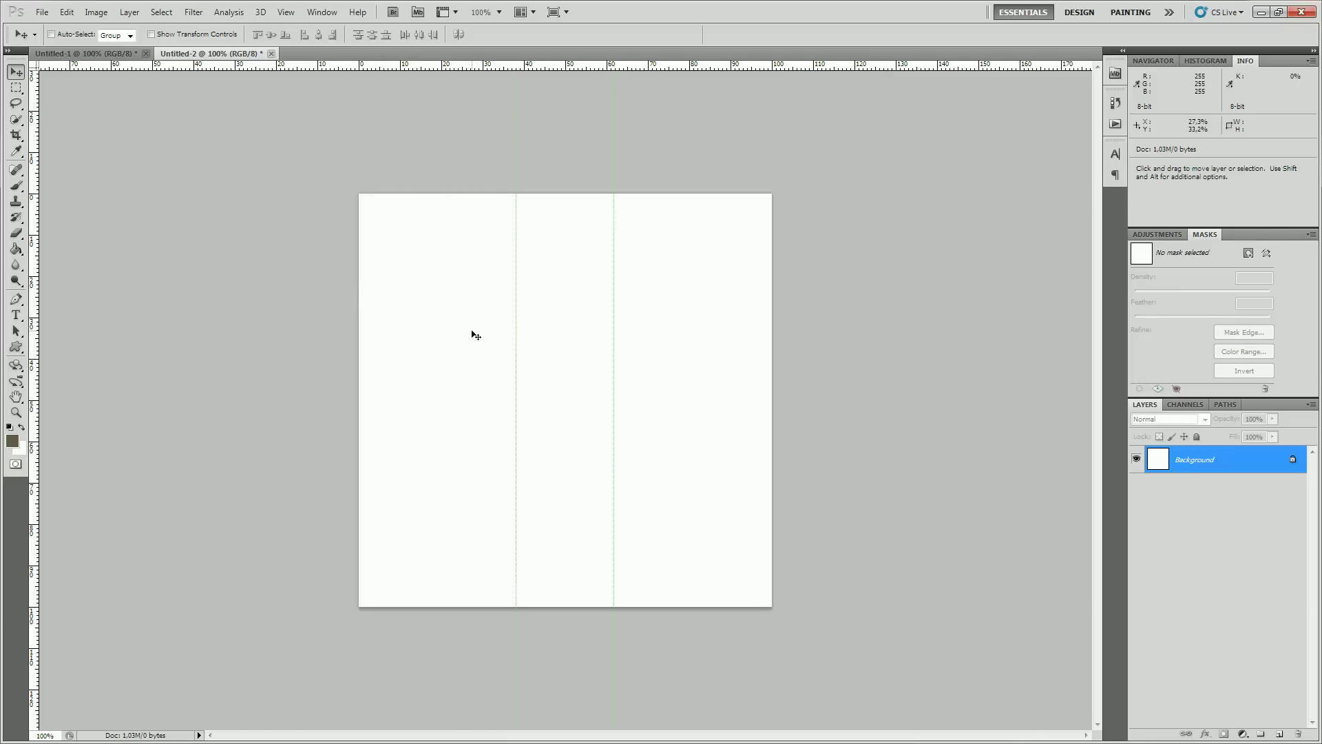
right_click(629, 66)
left_click(659, 76)
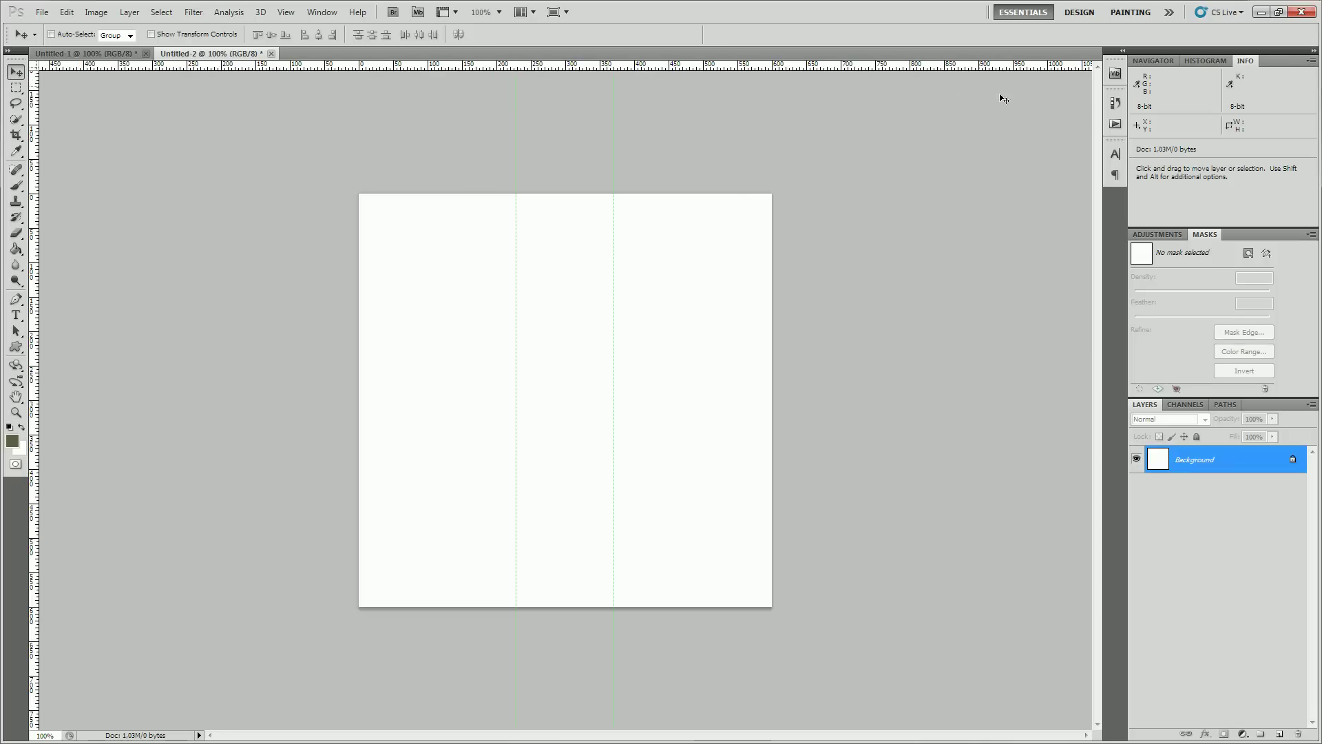
left_click(1115, 124)
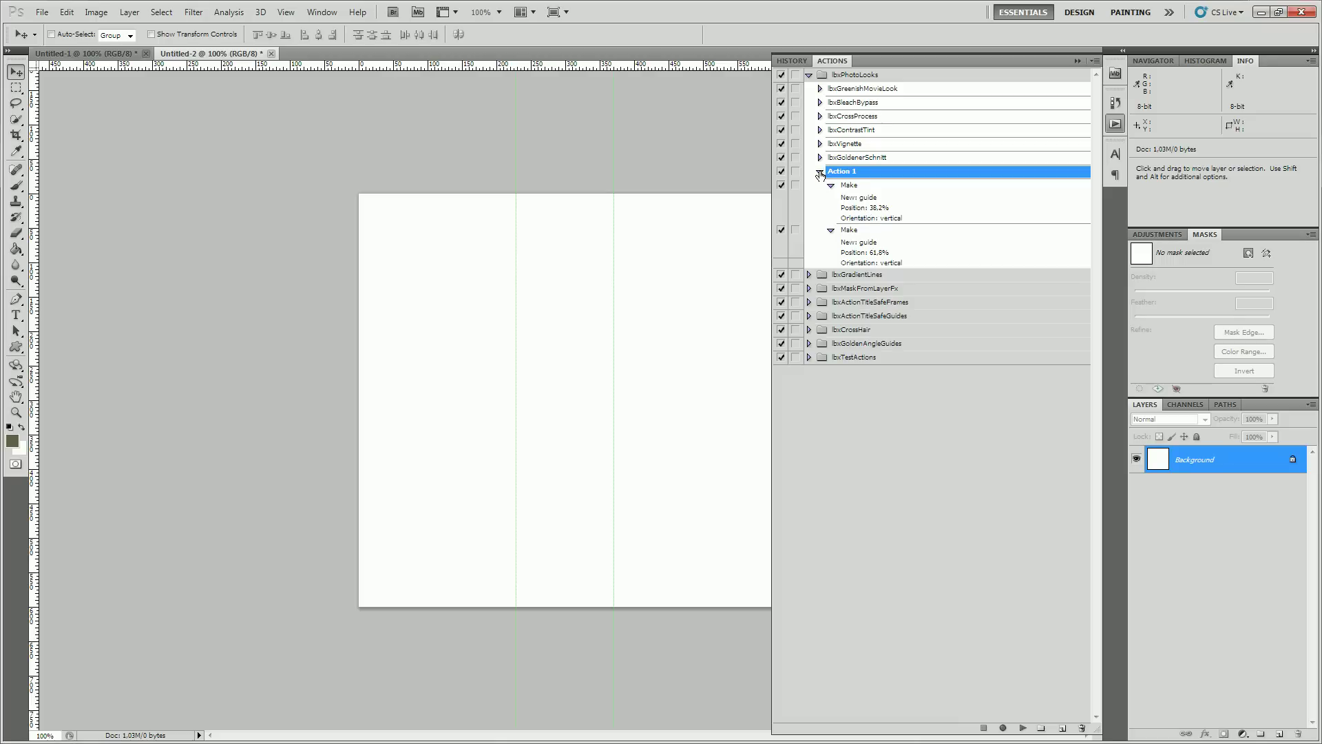
Collapse Action 1 in the Actions panel so its two guide steps are hidden
left_click(821, 173)
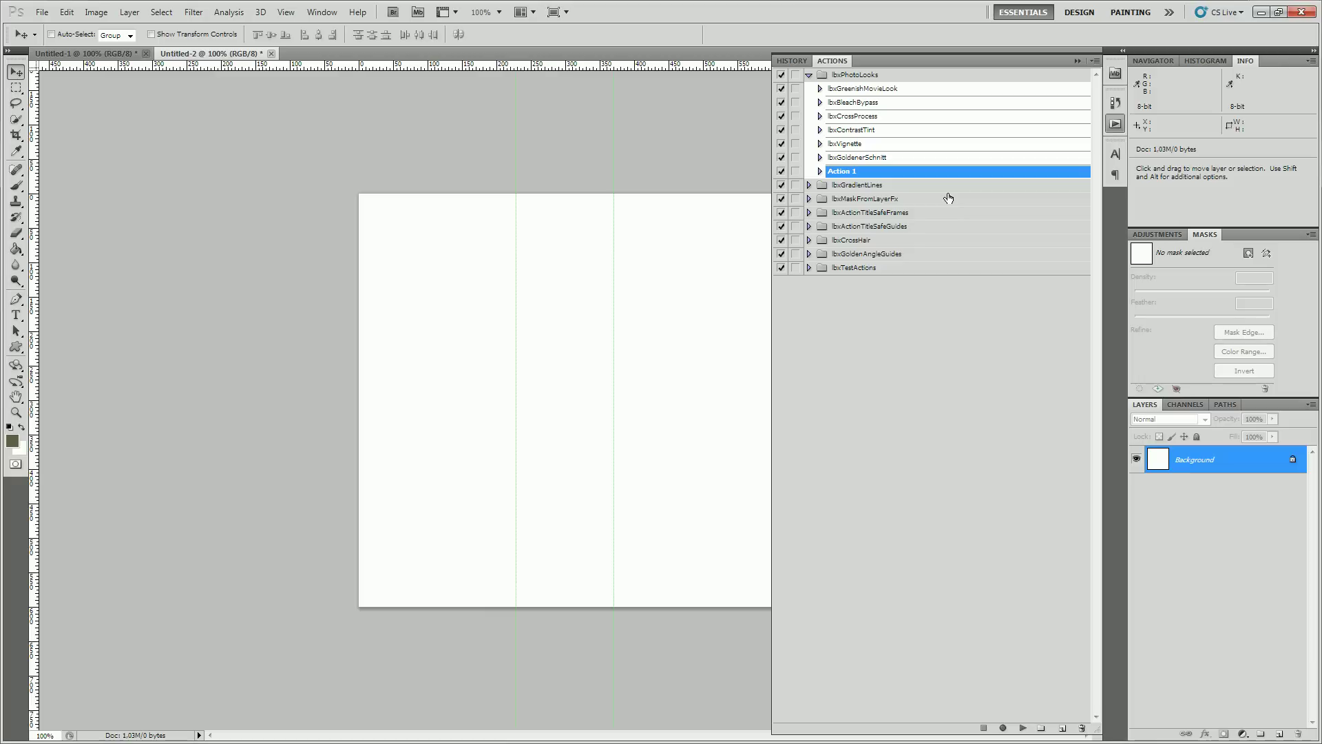